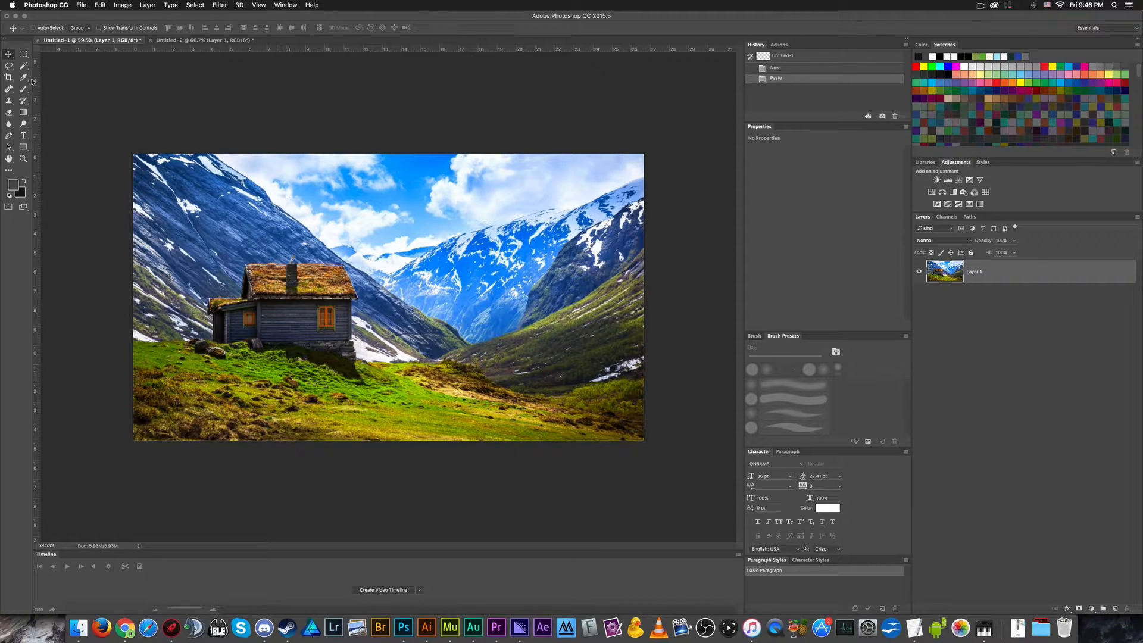
Step: Try extending the landscape canvas beyond its upper-left corner with the Crop tool without Content-Aware, and undo the crop
key(c)
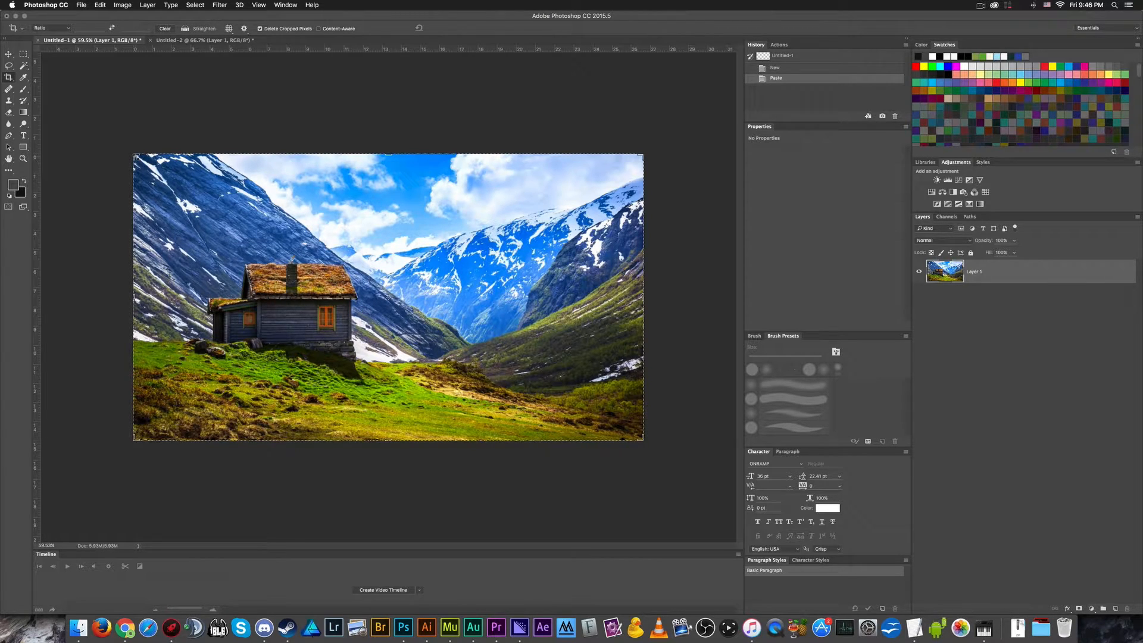
drag(135, 156, 105, 139)
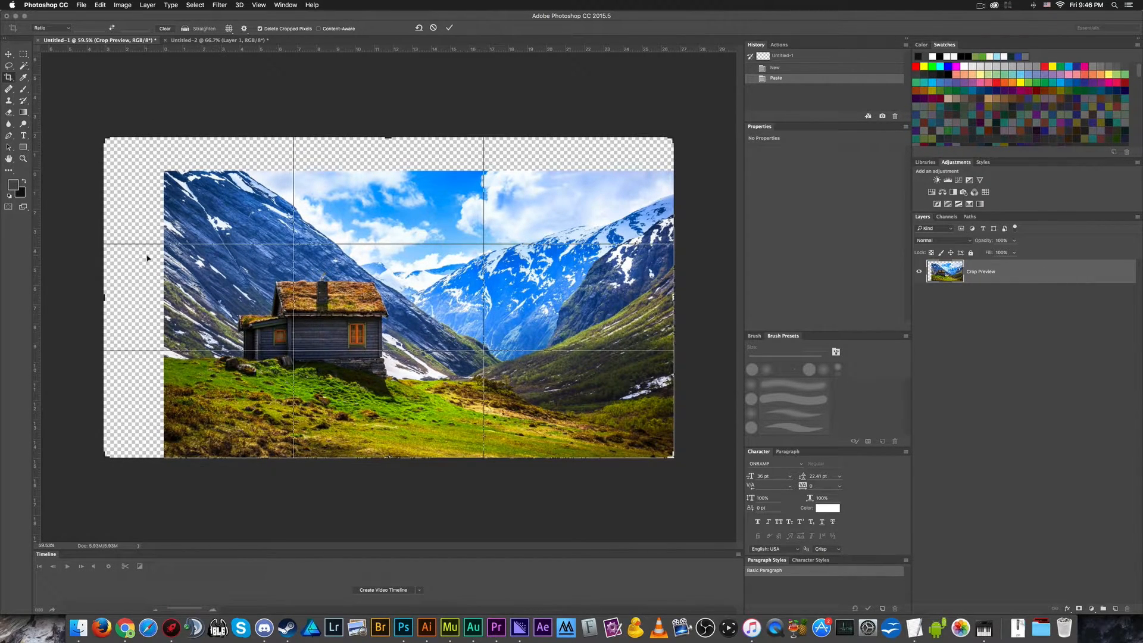
key(Return)
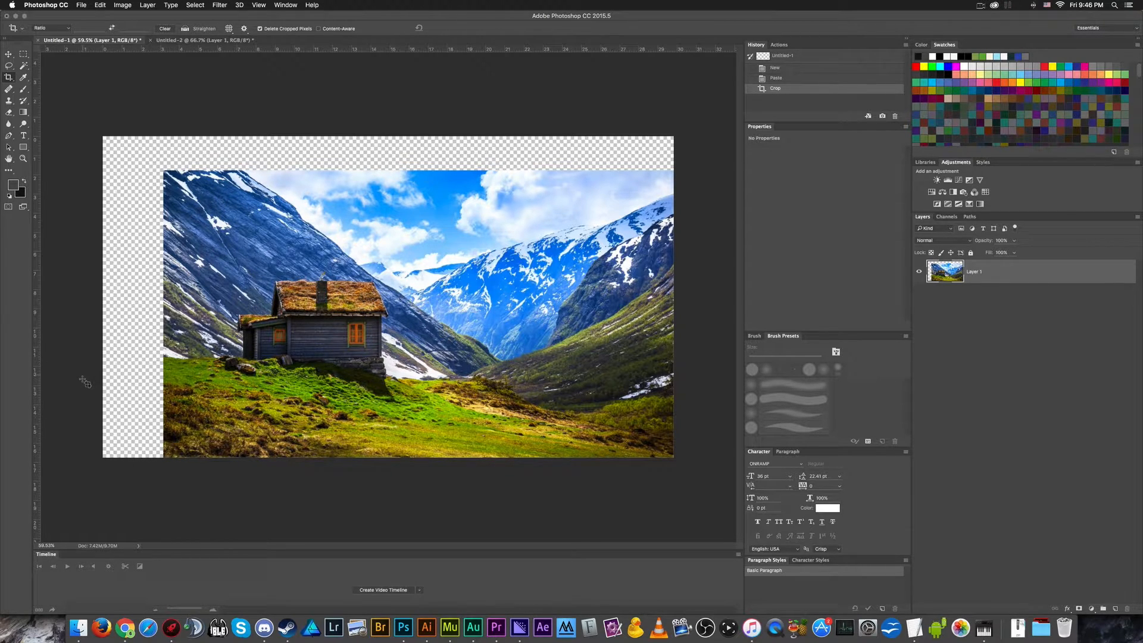
key(super+z)
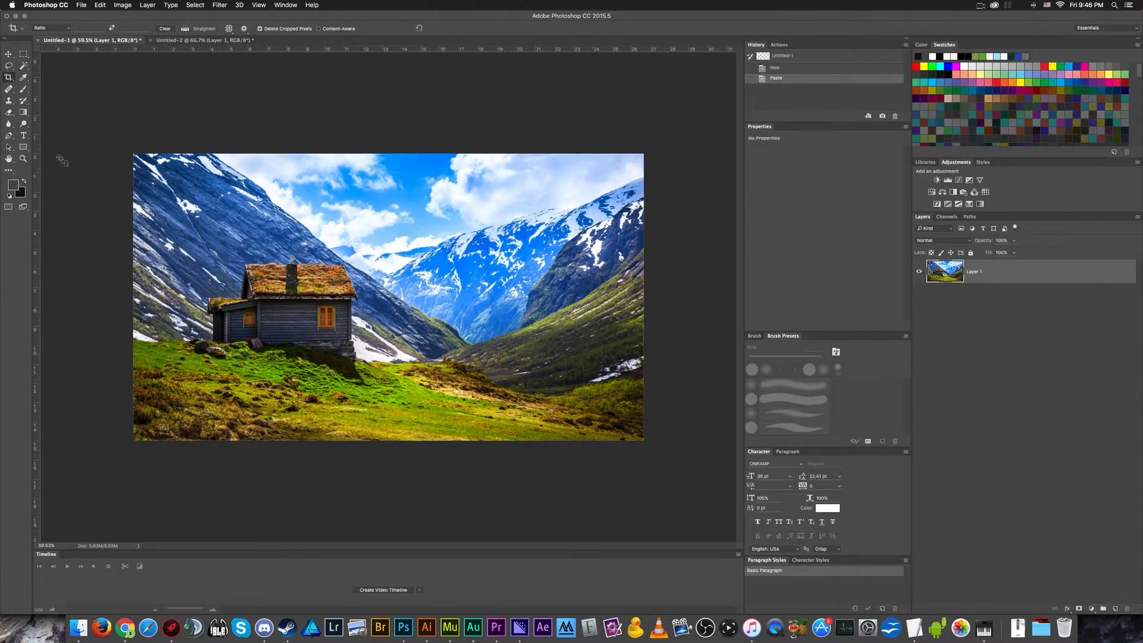
Step: Enable Content-Aware for the Crop tool and extend the landscape canvas slightly beyond its upper-left corner
click(10, 78)
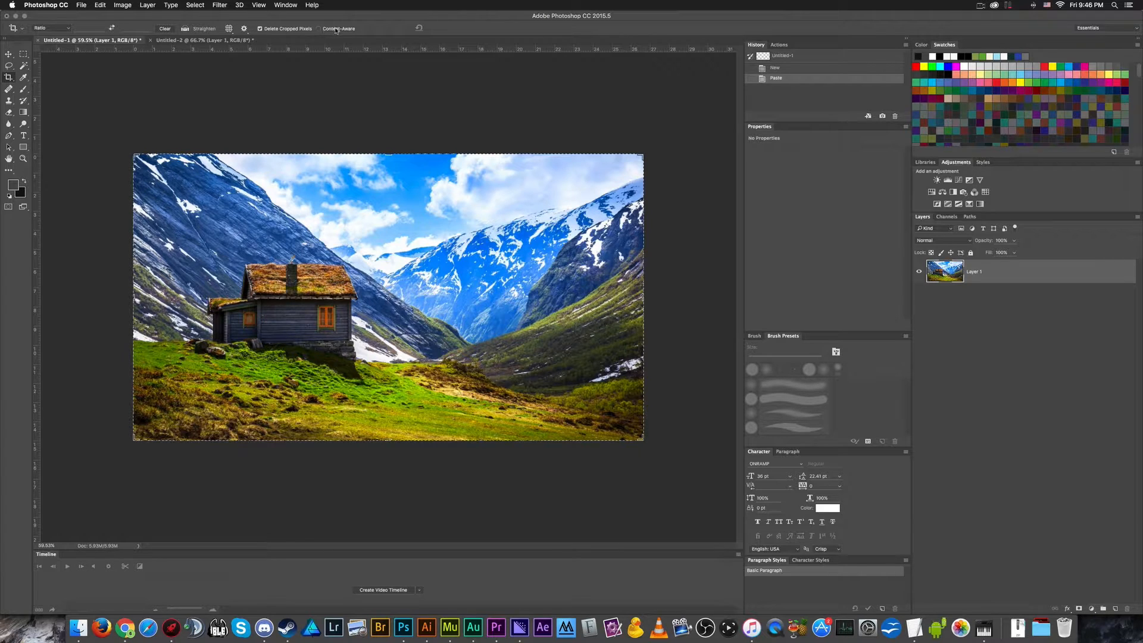
click(319, 29)
drag(134, 155, 110, 144)
key(Return)
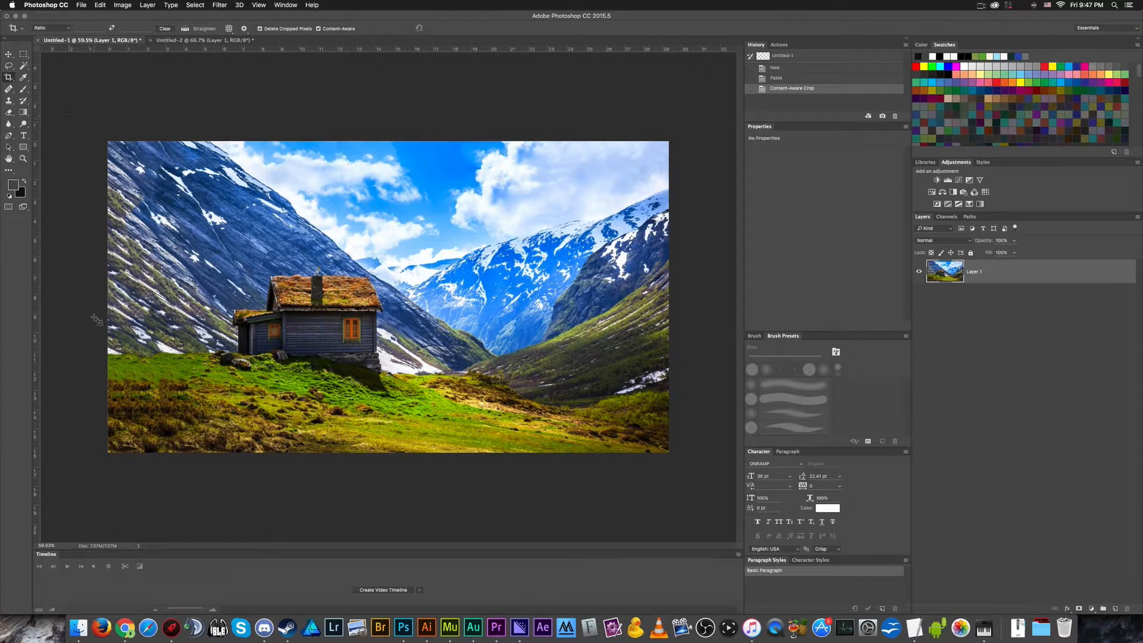
Step: Examine the generated content in the lower-left grass and the sky up close, and undo the content-aware crop
scroll(148, 400, up, 4)
scroll(131, 416, up, 4)
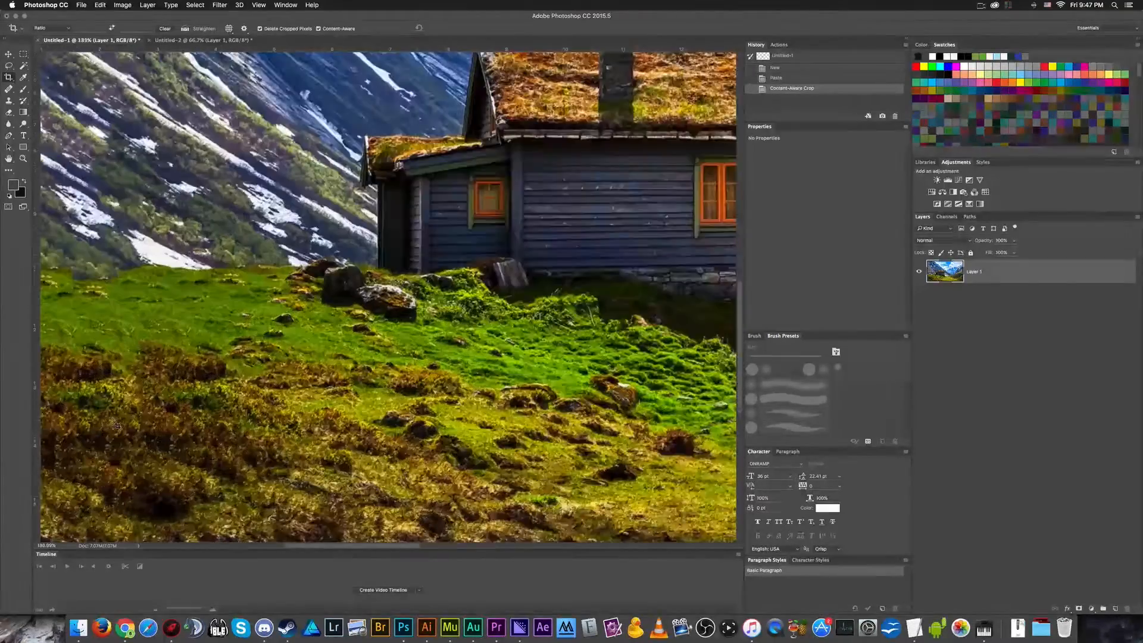
key(v)
drag(328, 548, 296, 548)
scroll(296, 447, down, 2)
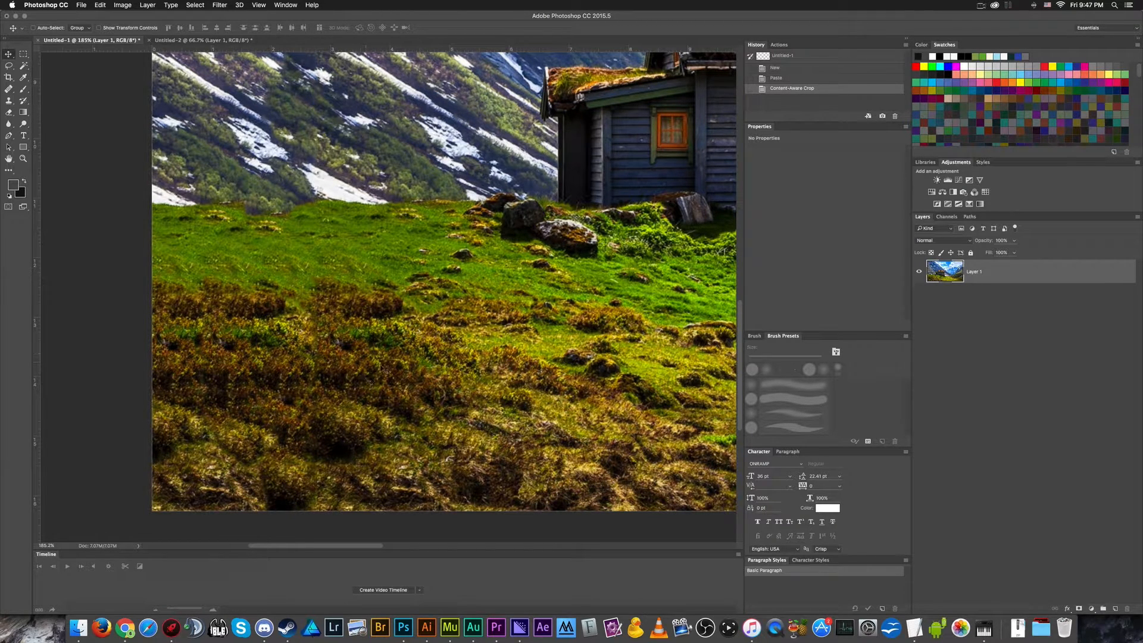
scroll(386, 287, down, 2)
scroll(383, 286, down, 3)
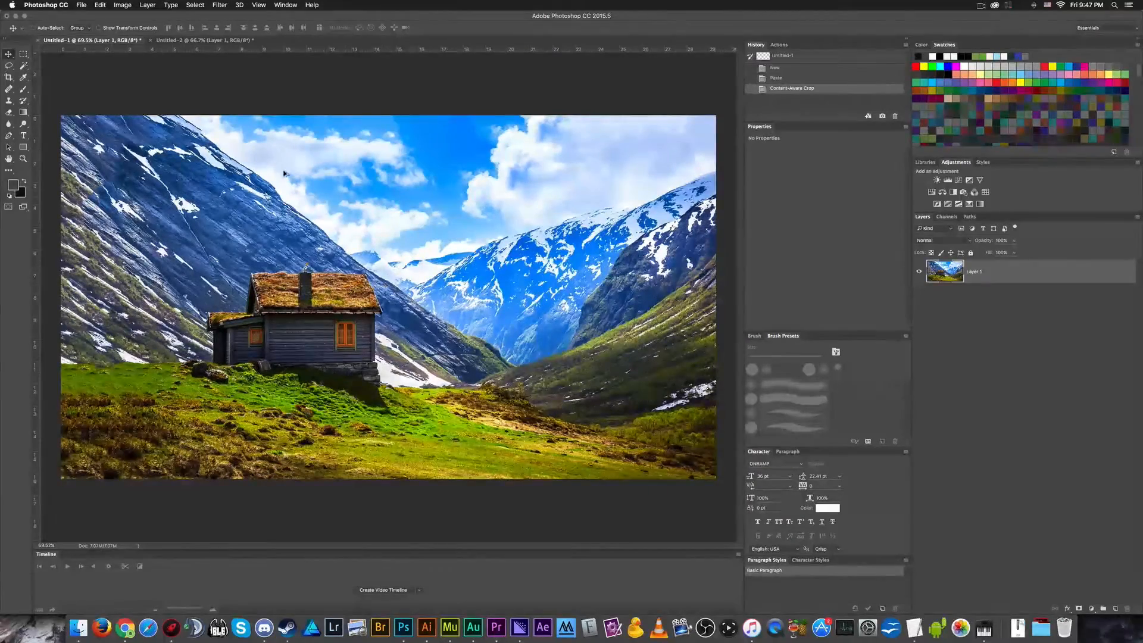
scroll(286, 173, up, 3)
scroll(286, 169, up, 3)
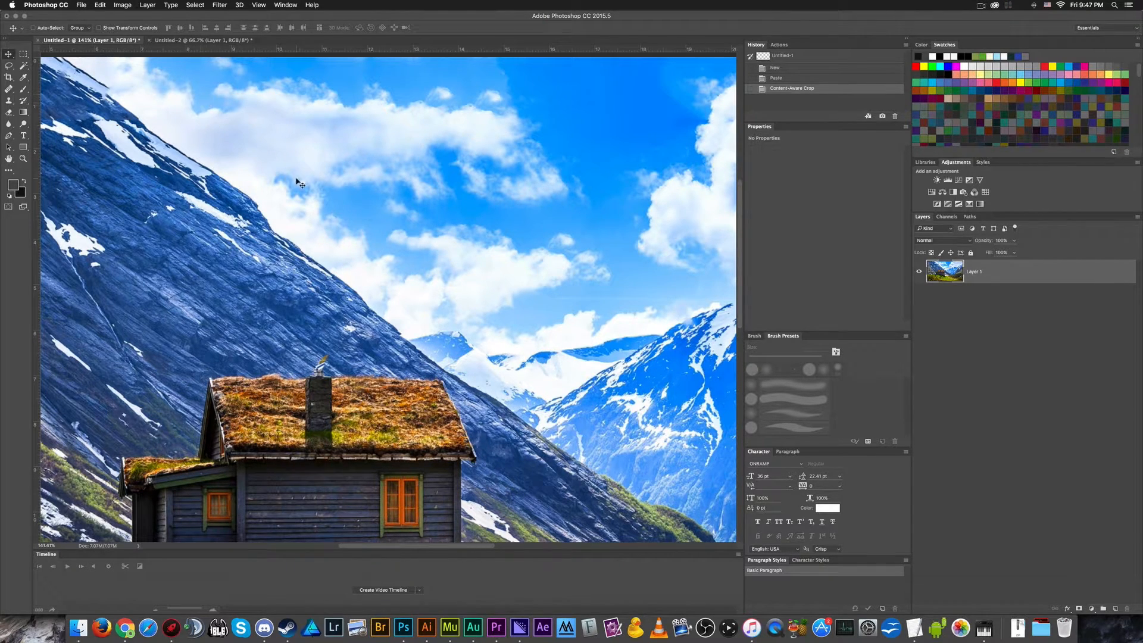
scroll(268, 181, down, 5)
scroll(269, 182, up, 1)
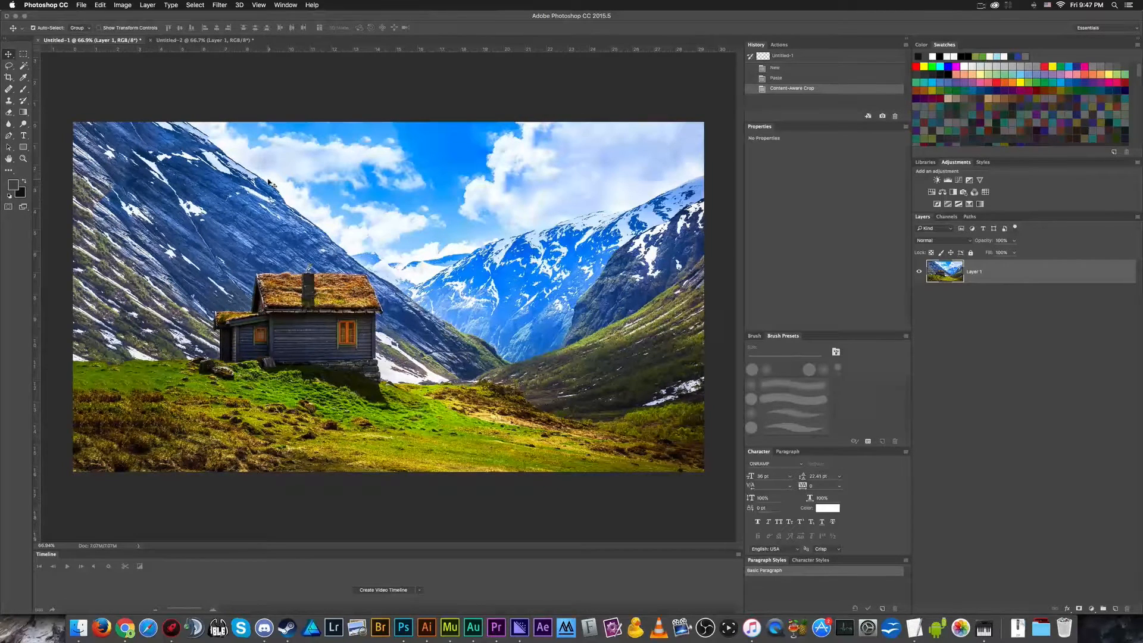
key(super+z)
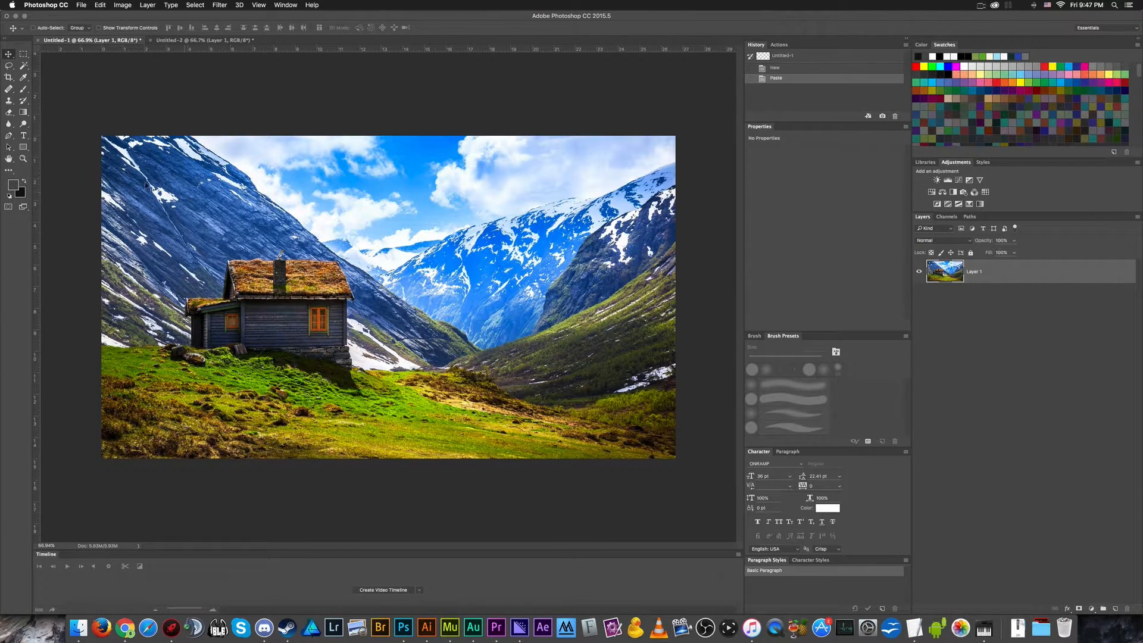
Step: Crop the landscape with Content-Aware, extending it slightly beyond the upper-left corner and rotating the image slightly clockwise
key(c)
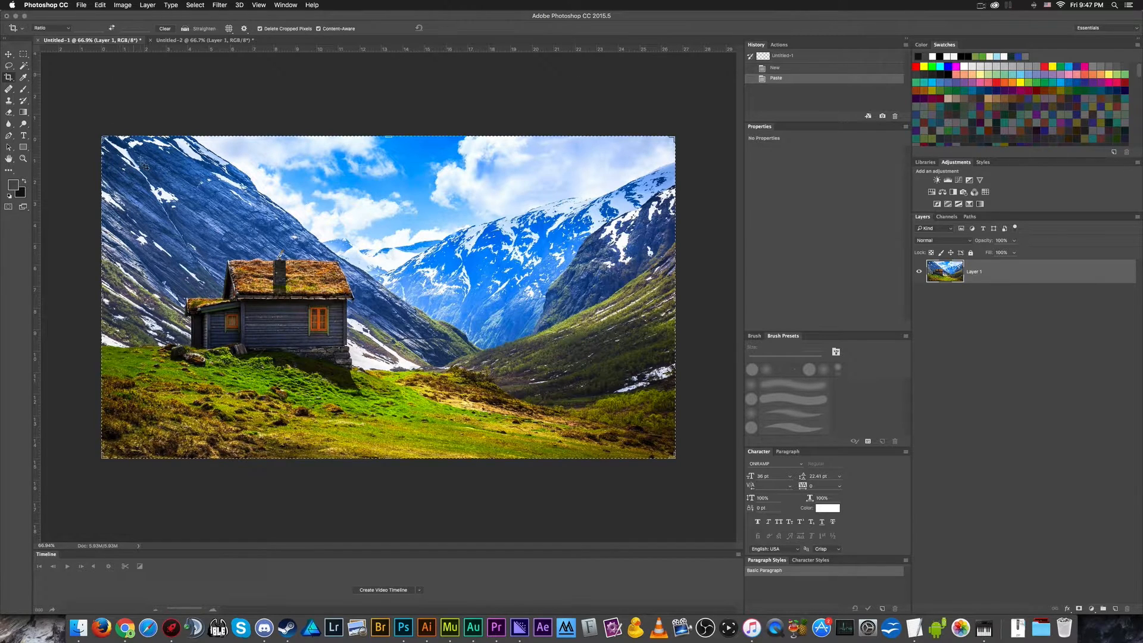
scroll(129, 164, down, 1)
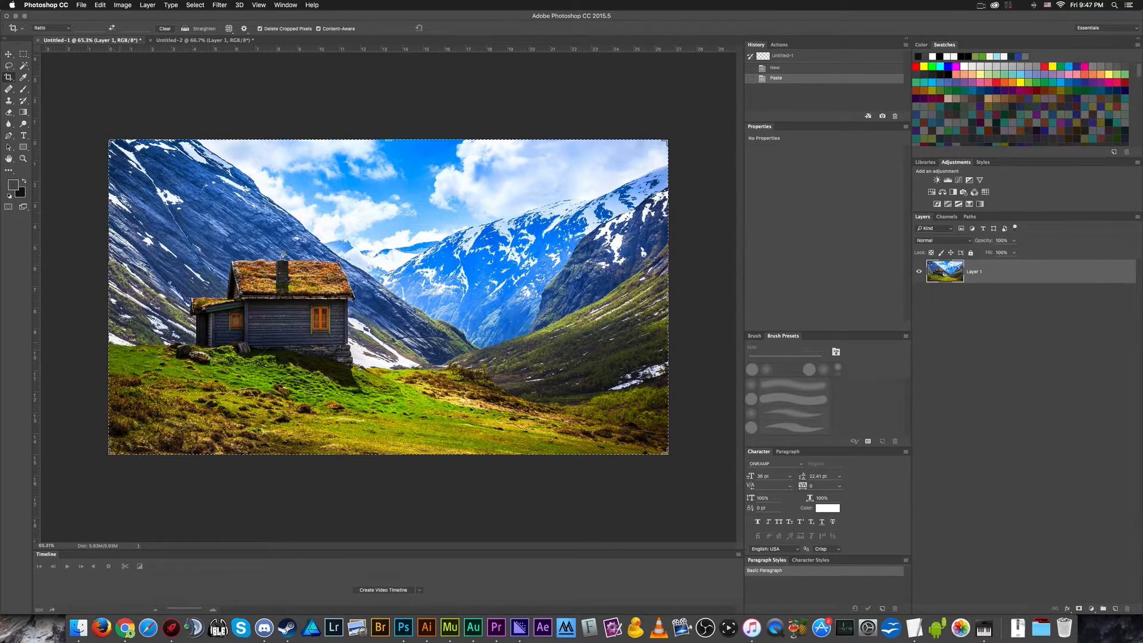
drag(111, 141, 101, 139)
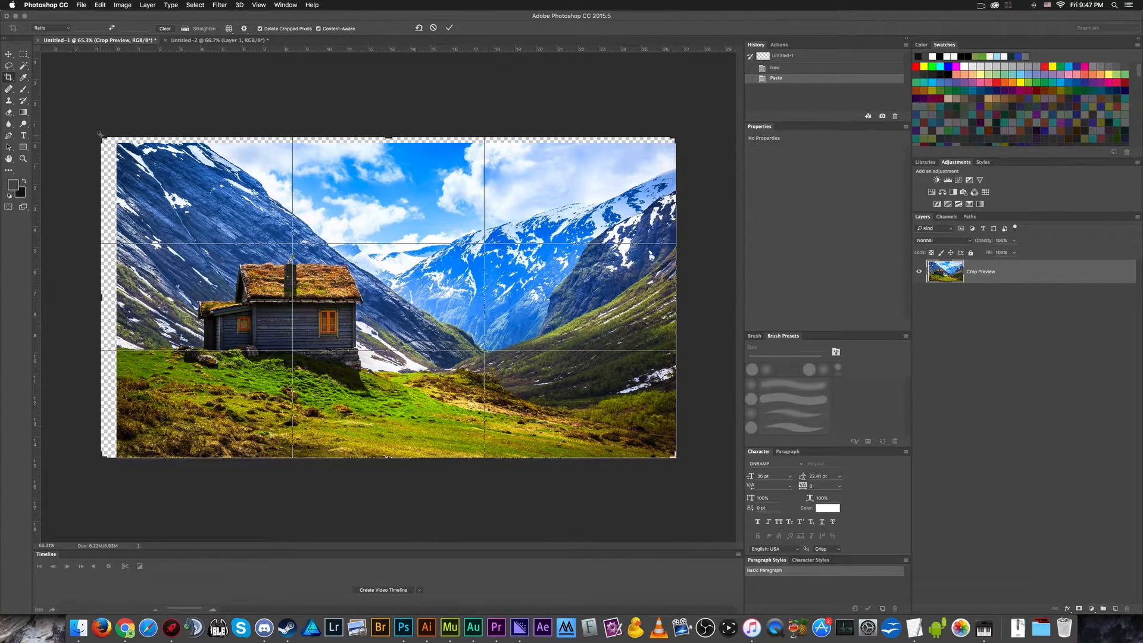
drag(94, 132, 153, 118)
key(Return)
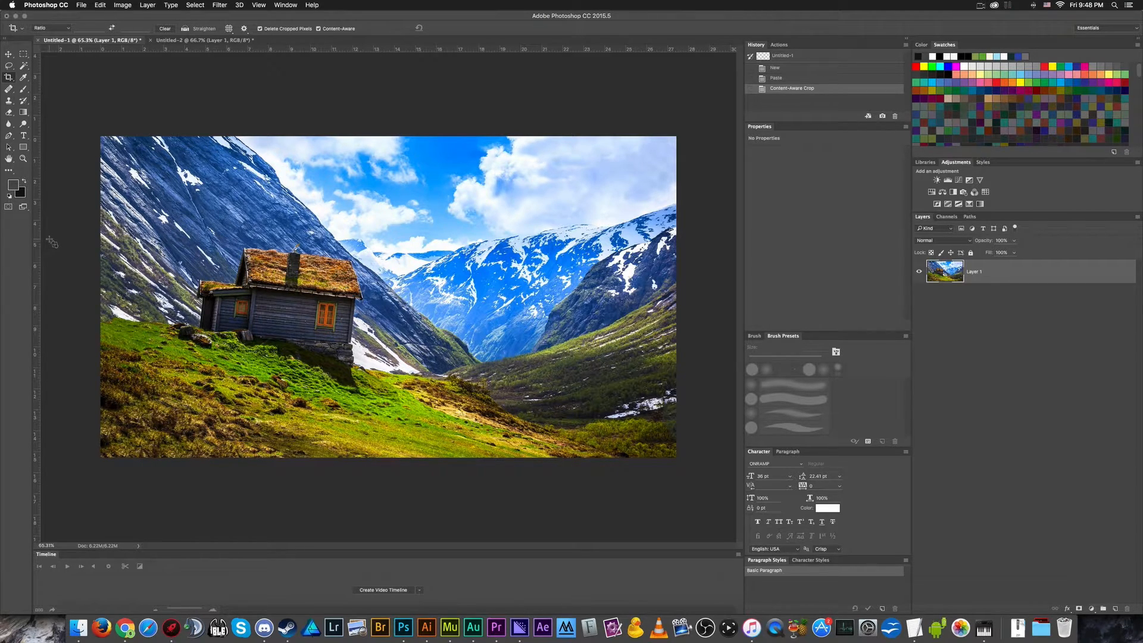
Step: Compare the landscape before and after the rotated content-aware crop, examine the clouds up close, and undo the crop
key(super+z)
key(super+z)
key(super+z)
key(super+z)
key(super+z)
key(super+z)
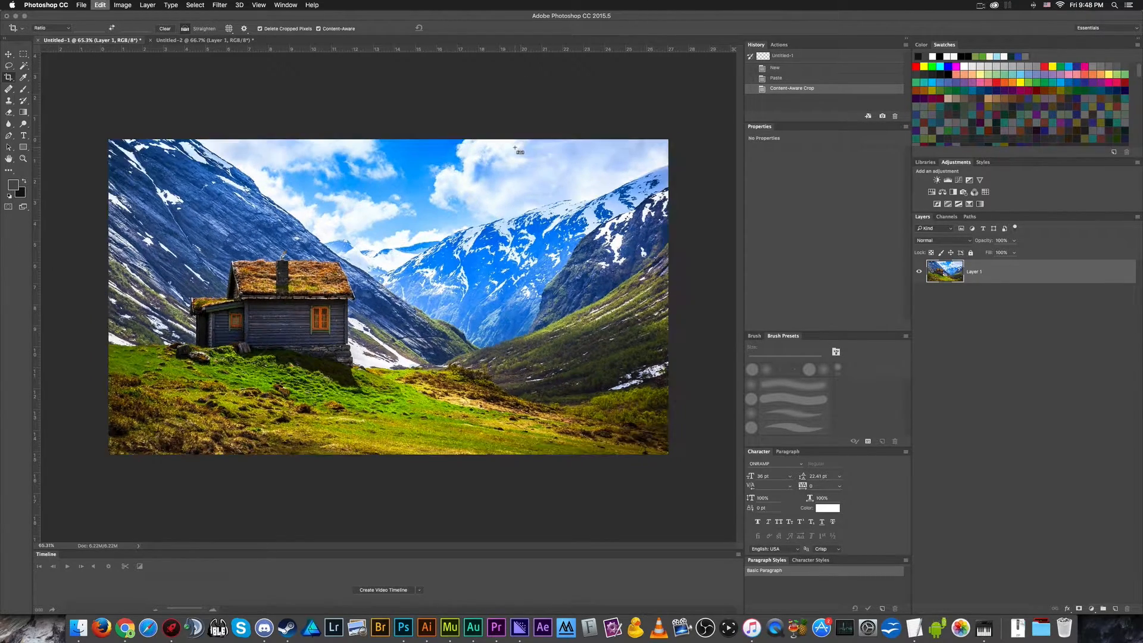
key(super+z)
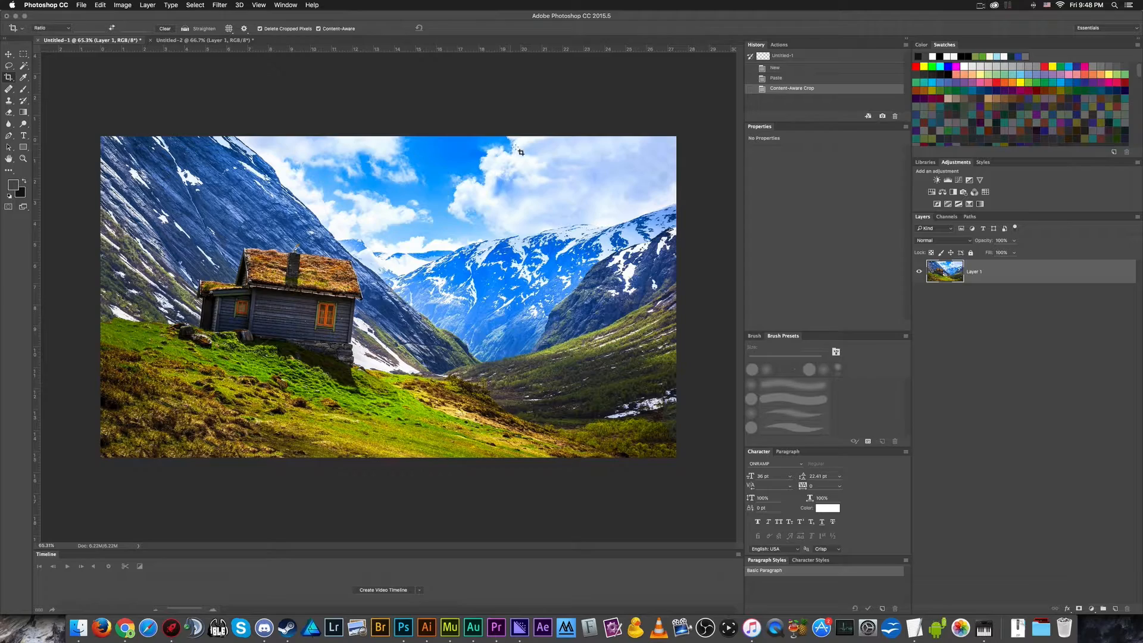
scroll(493, 180, up, 5)
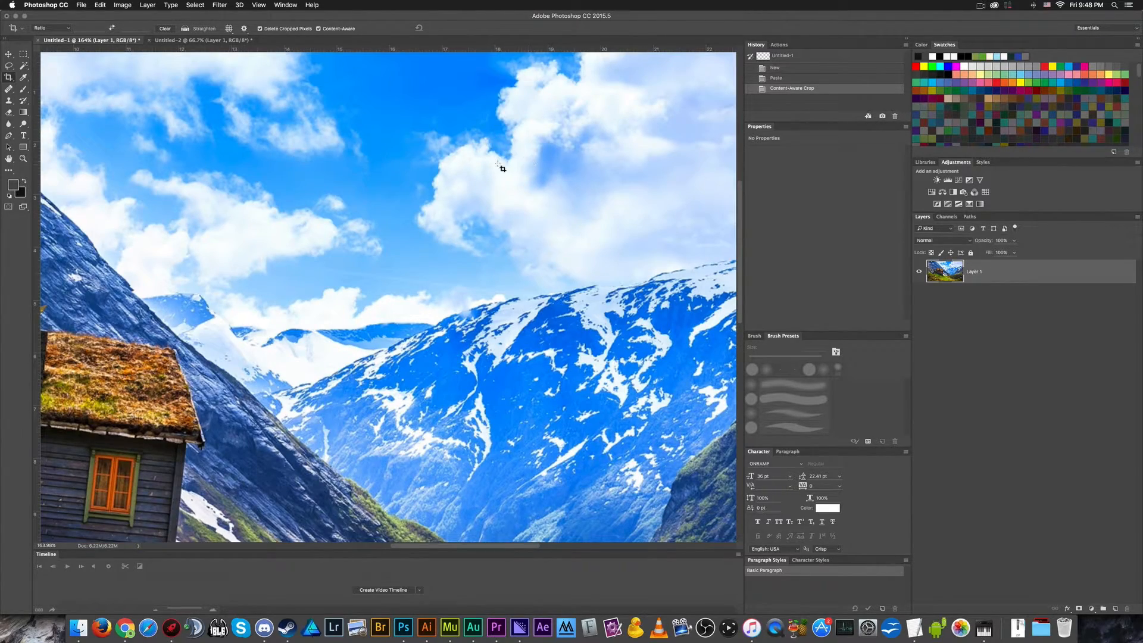
scroll(460, 163, down, 3)
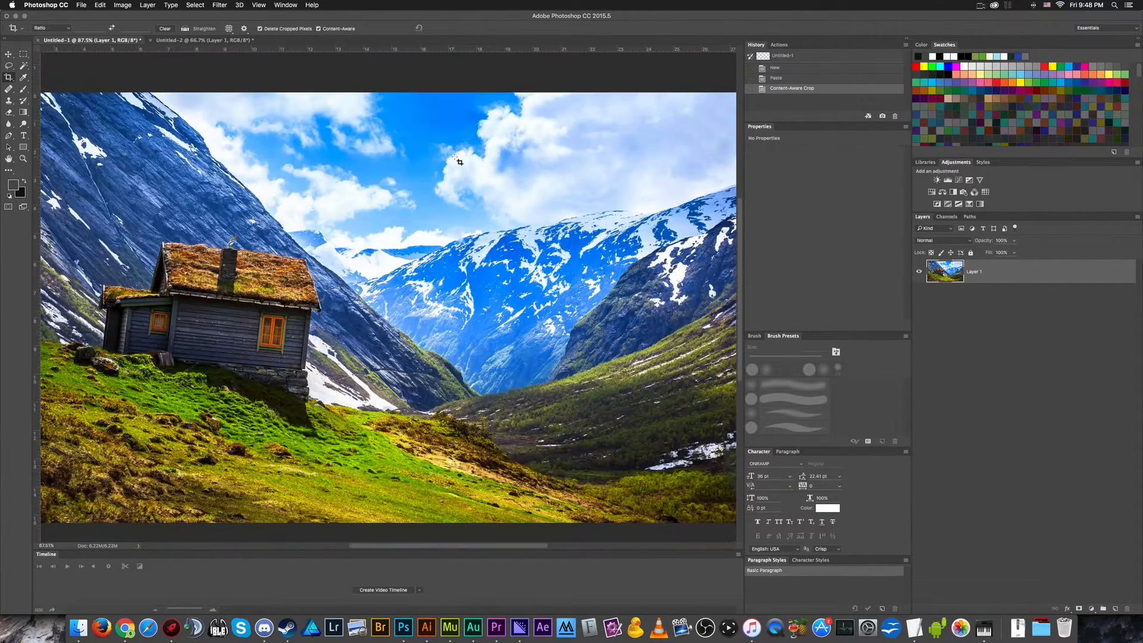
key(super+z)
scroll(83, 450, down, 2)
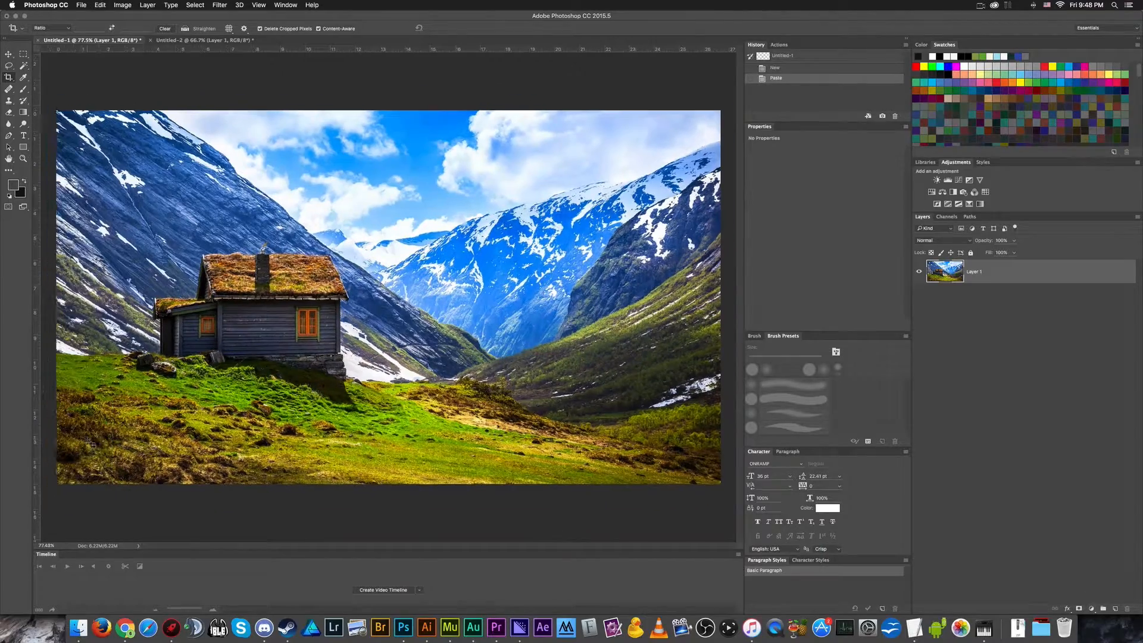
Step: Compare the lower-left grass and hillside before and after the rotated content-aware crop, leaving the crop undone
scroll(140, 438, up, 5)
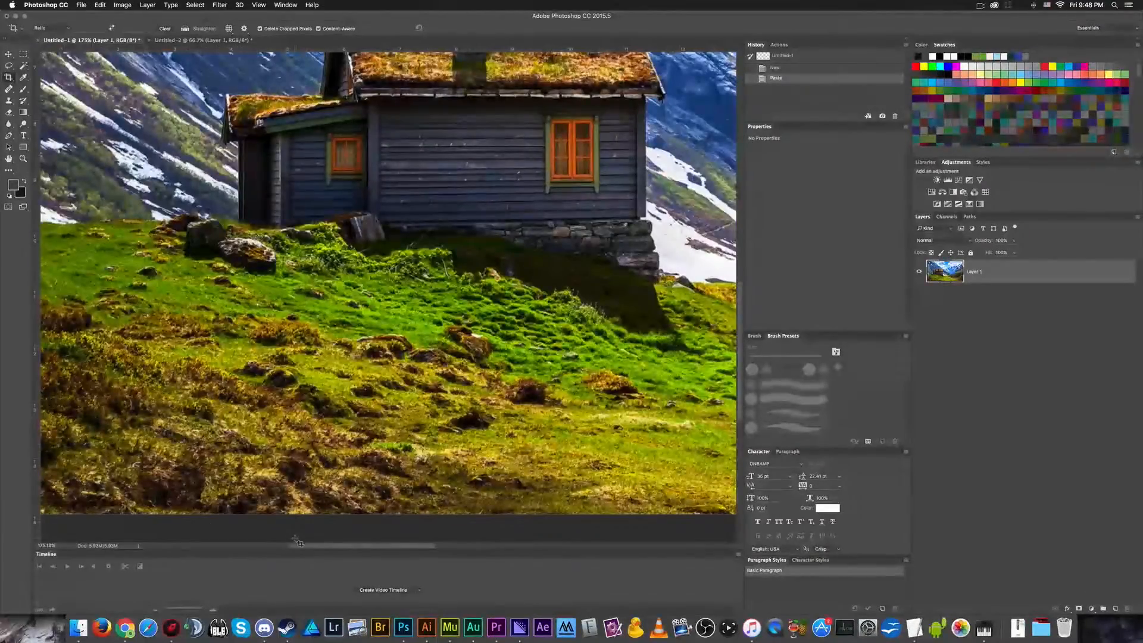
drag(303, 546, 268, 546)
key(super+z)
key(super+z)
key(super+z)
key(super+z)
key(super+z)
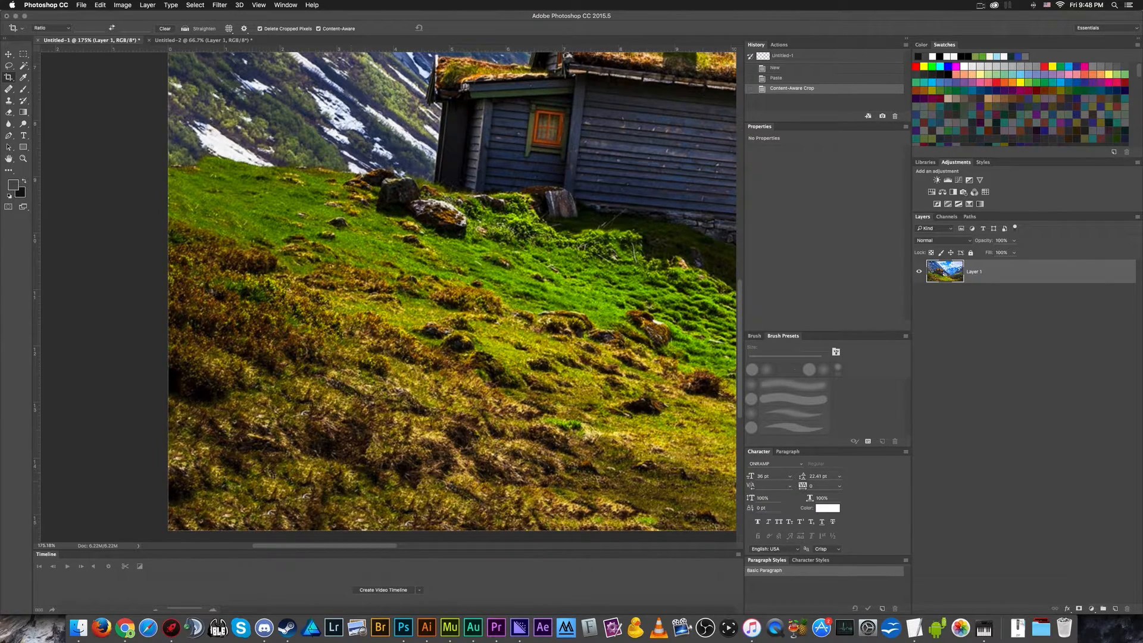
key(super+z)
scroll(383, 322, down, 5)
scroll(485, 284, down, 3)
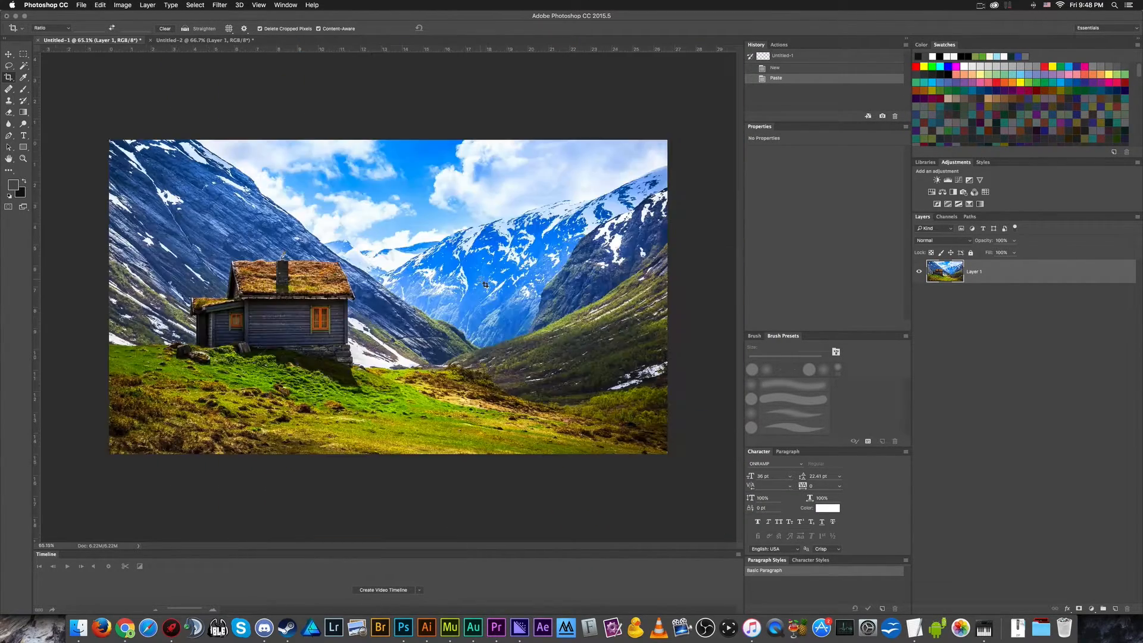
scroll(485, 285, up, 1)
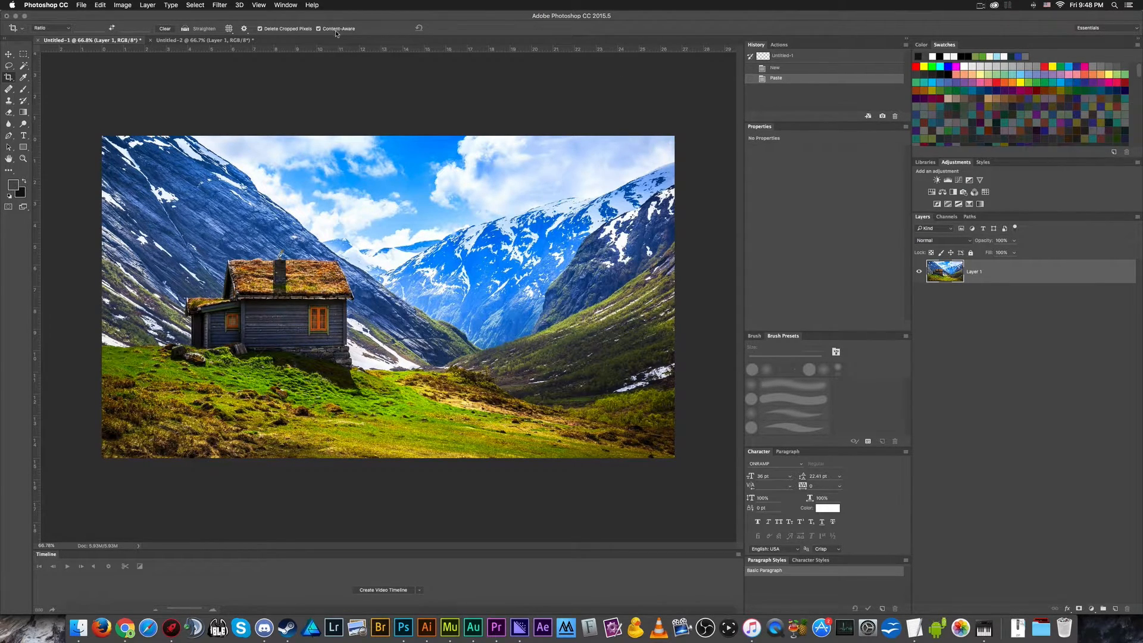
Step: Switch to the baseball stadium document (Untitled-2) and extend its canvas beyond the upper-left corner with a content-aware crop
click(233, 41)
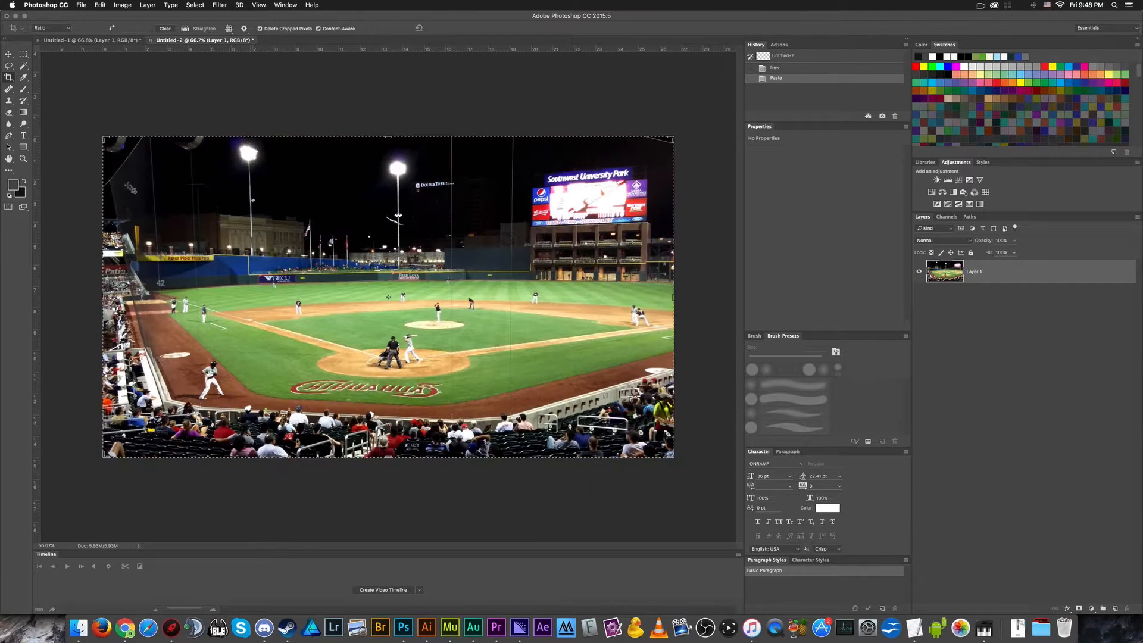
key(v)
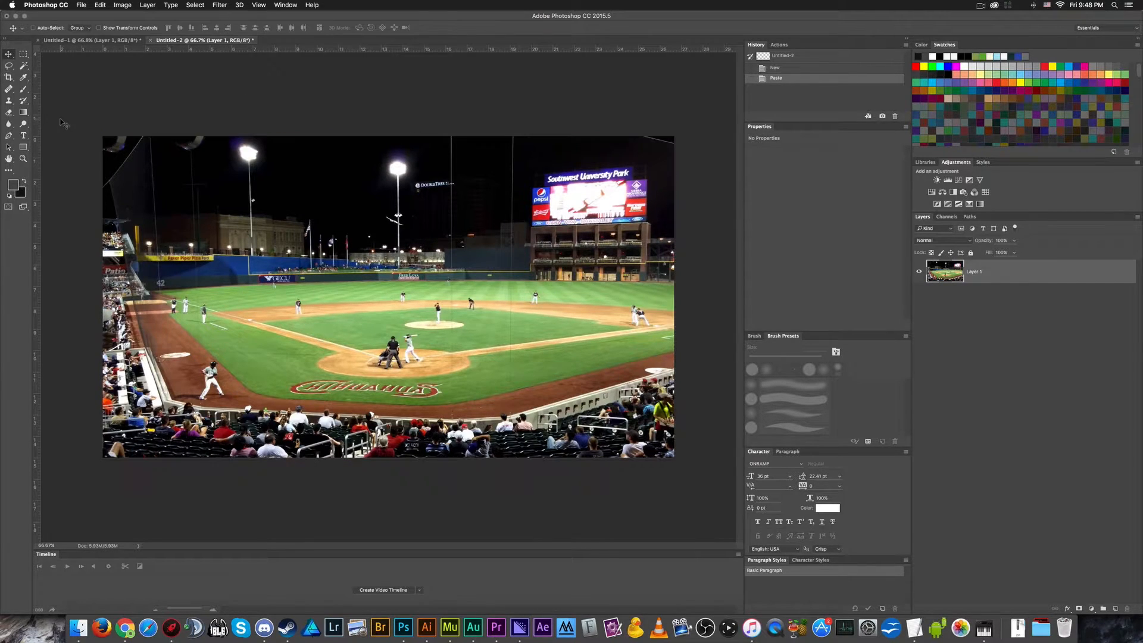
key(c)
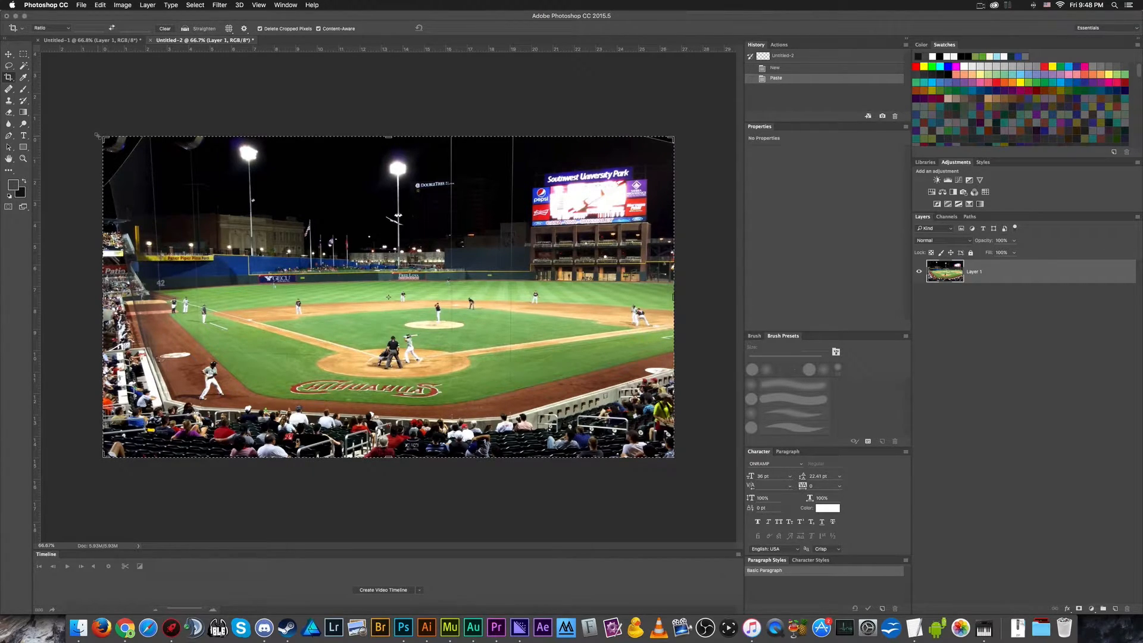
drag(99, 136, 69, 116)
key(Return)
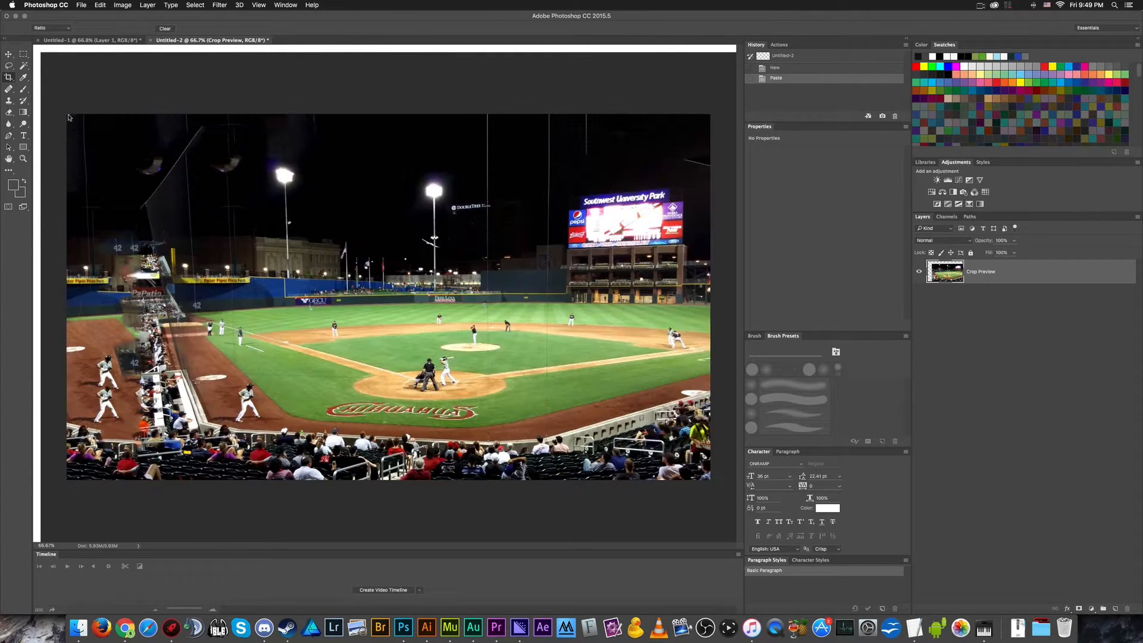
Step: Examine the generated area along the stadium photo's left side up close, and undo the content-aware crop
scroll(103, 375, up, 5)
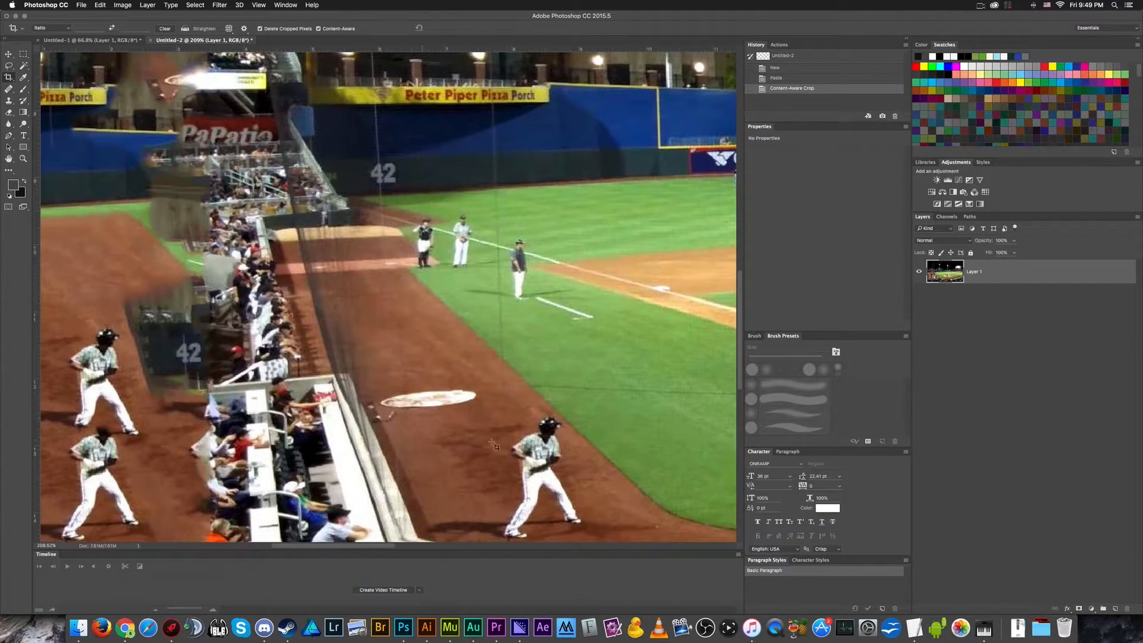
scroll(175, 403, down, 1)
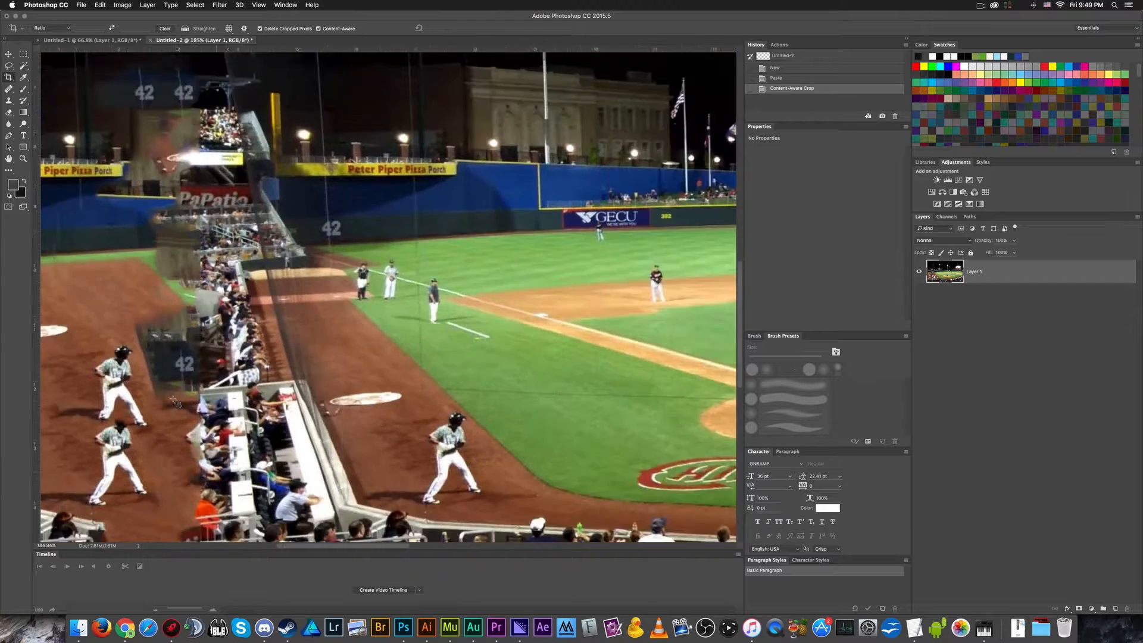
scroll(175, 403, down, 5)
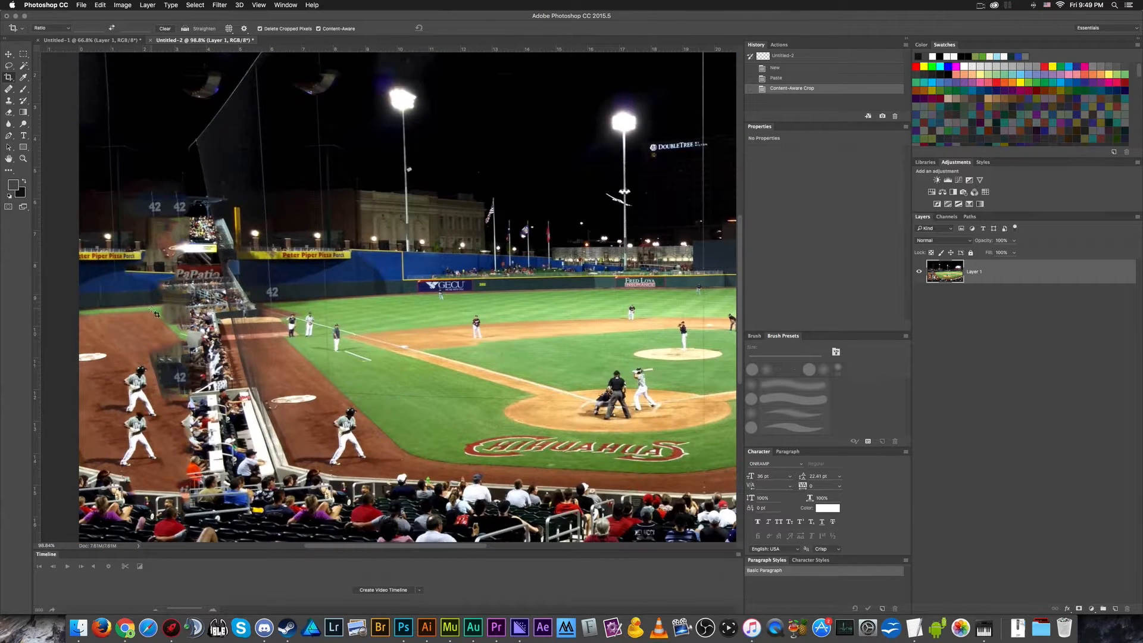
scroll(156, 314, down, 1)
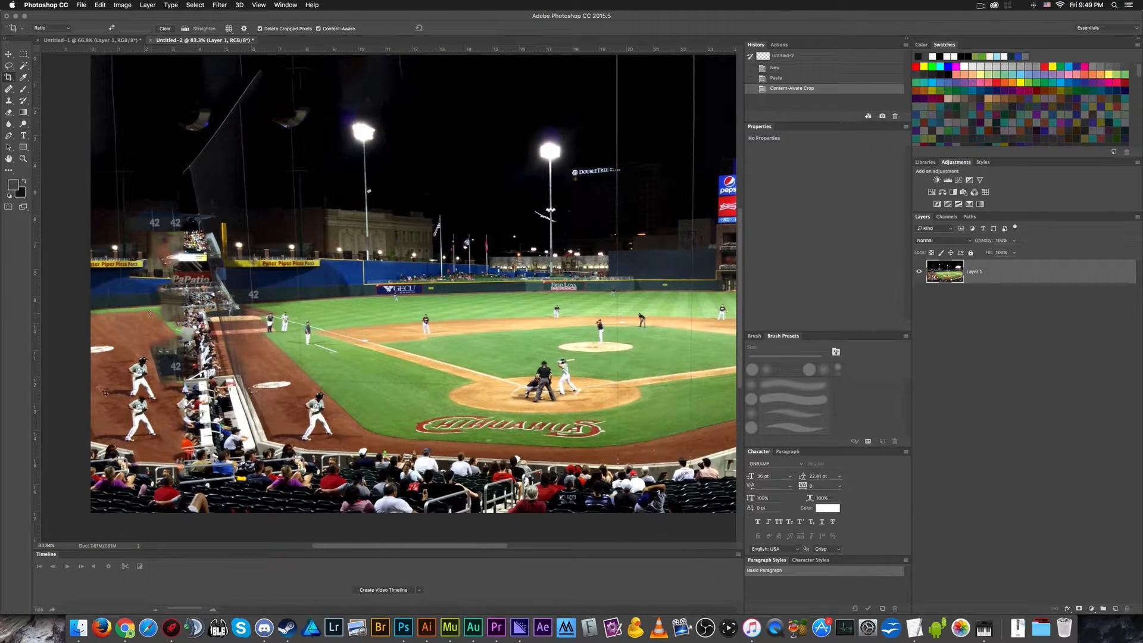
scroll(102, 391, up, 3)
scroll(275, 324, down, 2)
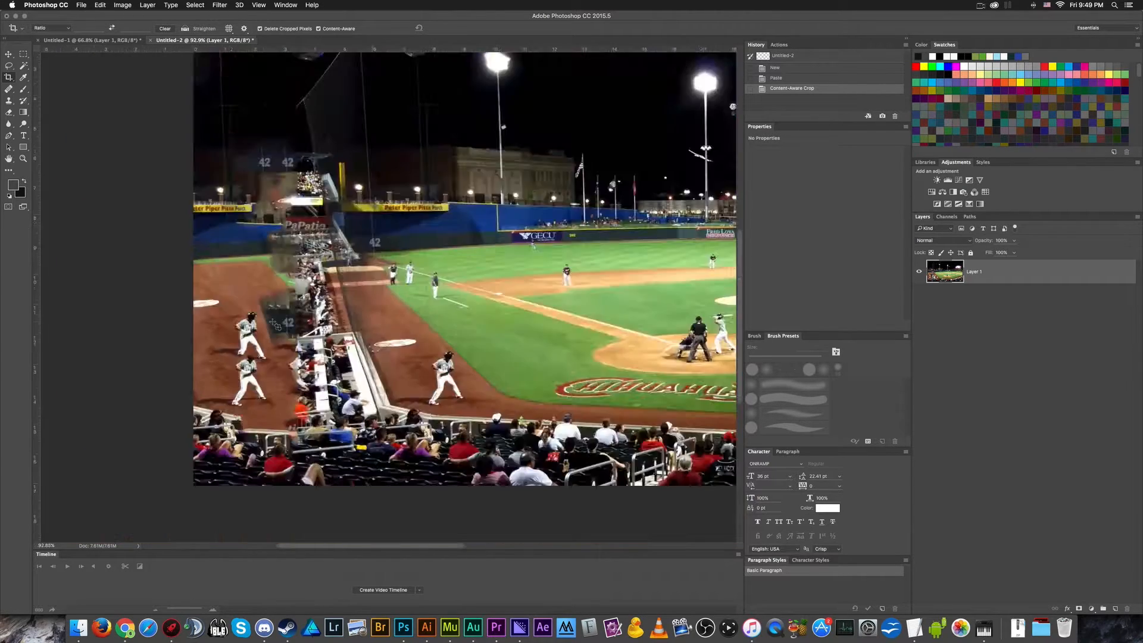
key(super+z)
scroll(276, 325, down, 2)
scroll(185, 354, up, 1)
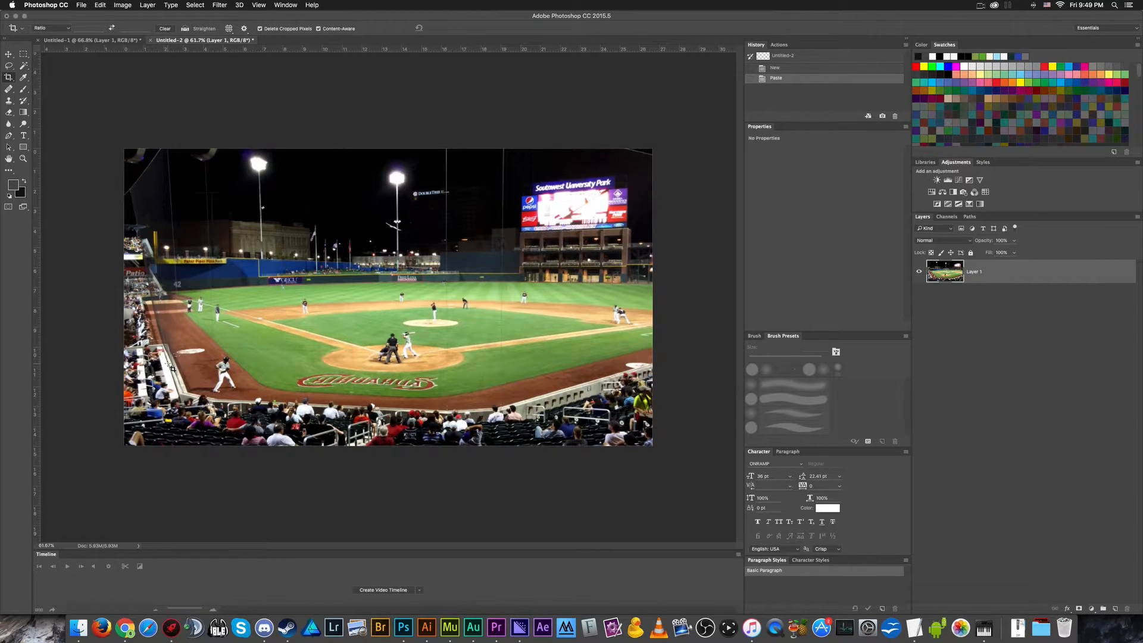
Step: Compare the stadium photo before and after the content-aware canvas extension, leaving the extension undone
key(Return)
key(super+z)
key(super+z)
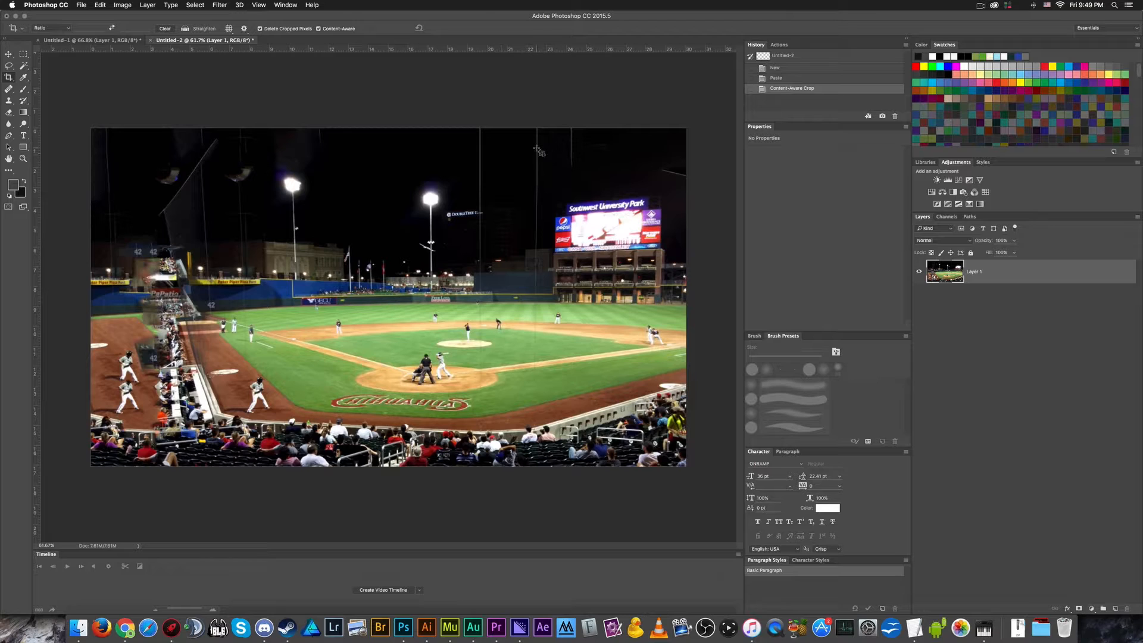
key(super+z)
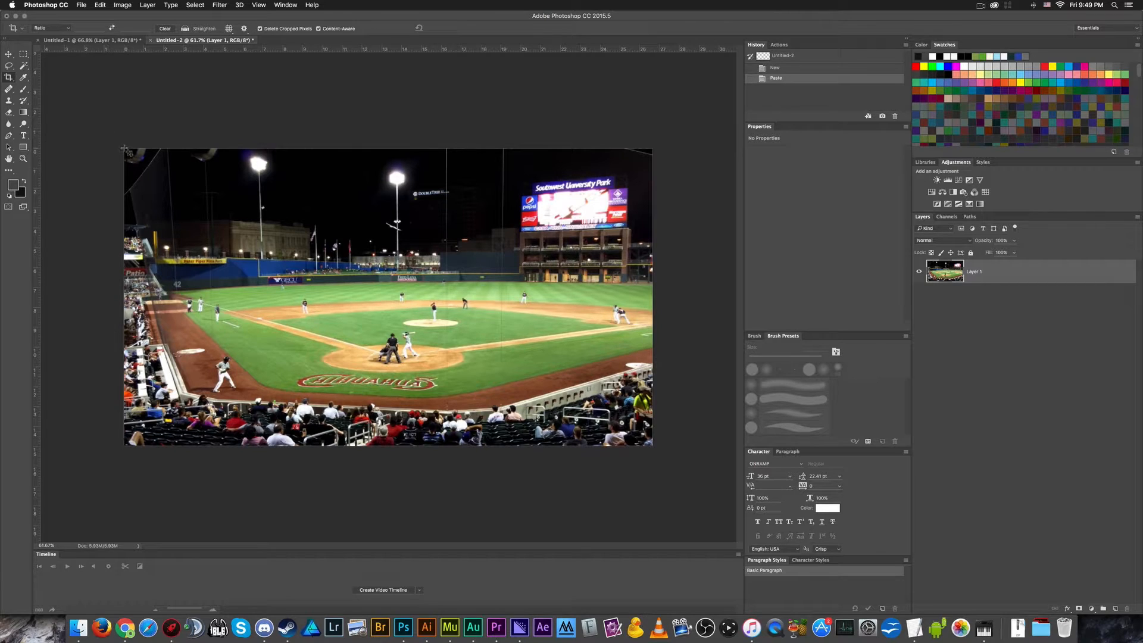
Step: Rotate the stadium photo clockwise within its crop frame and apply the content-aware crop
click(126, 151)
drag(118, 146, 180, 119)
key(Return)
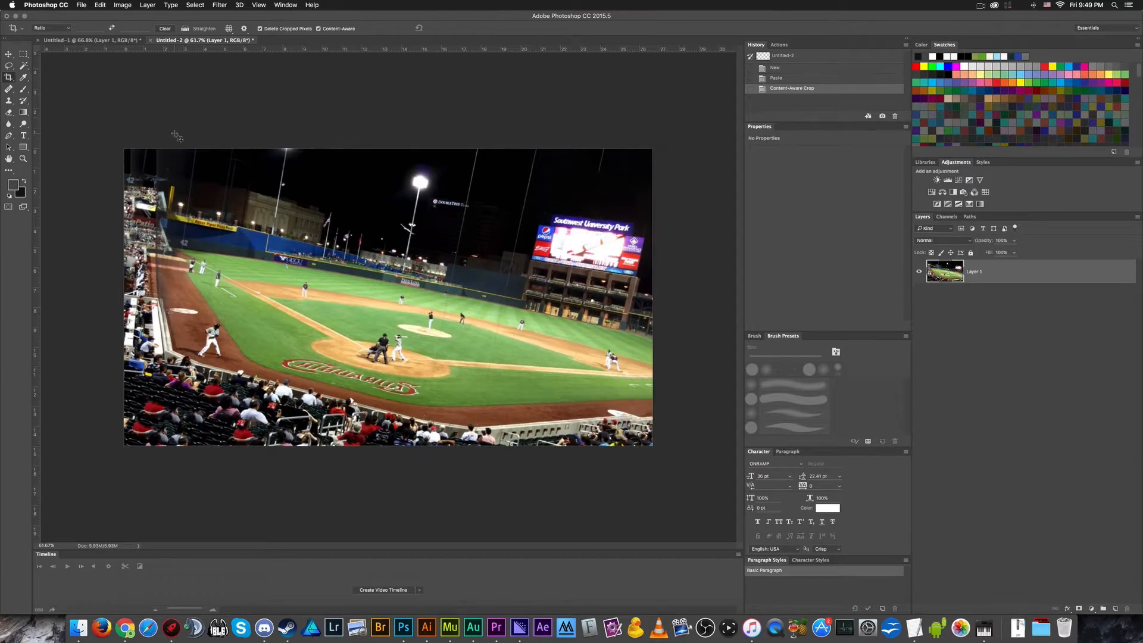
Step: Examine the rotated stadium photo up close around the outfield wall, the third-base side and the lower-left seats
scroll(75, 227, up, 6)
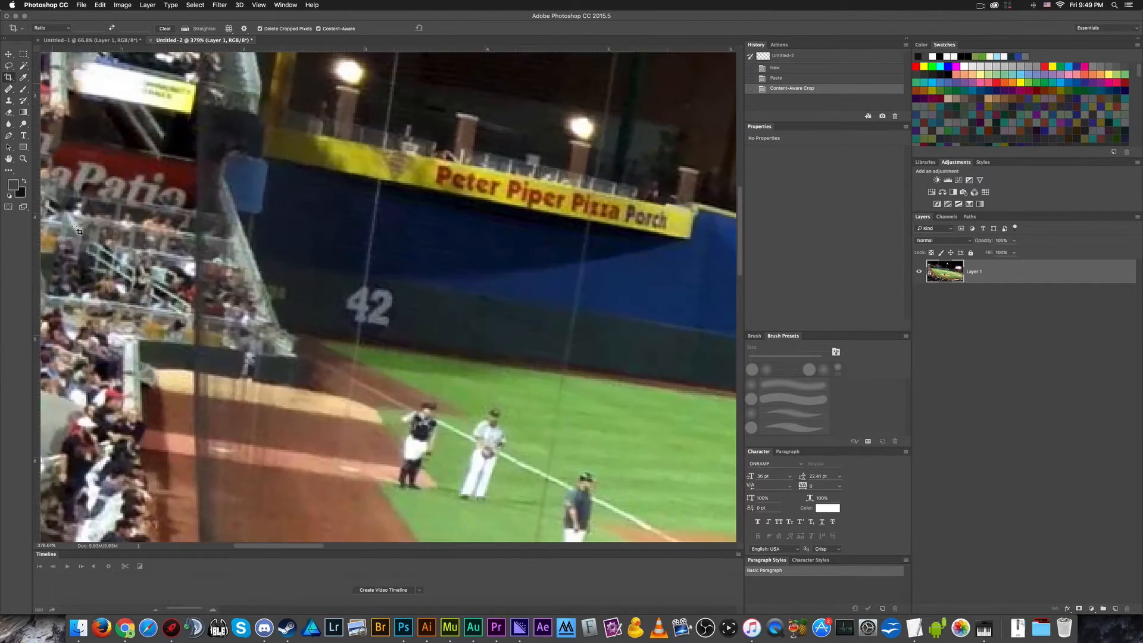
scroll(74, 227, down, 4)
scroll(79, 231, down, 4)
key(super+z)
key(super+z)
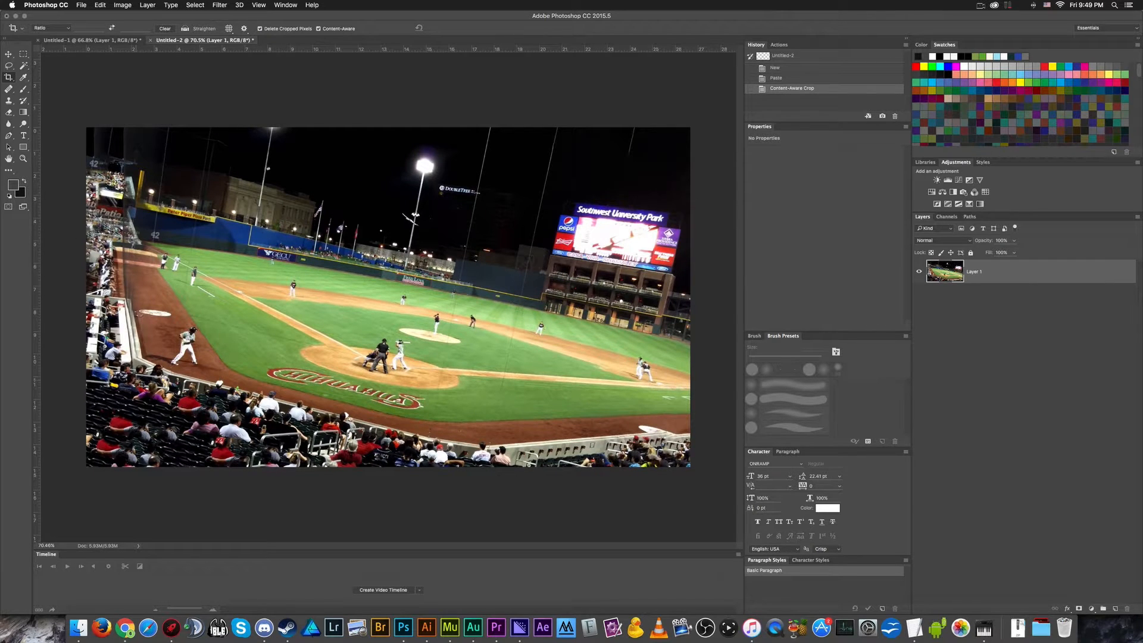
scroll(129, 389, up, 2)
scroll(82, 451, up, 4)
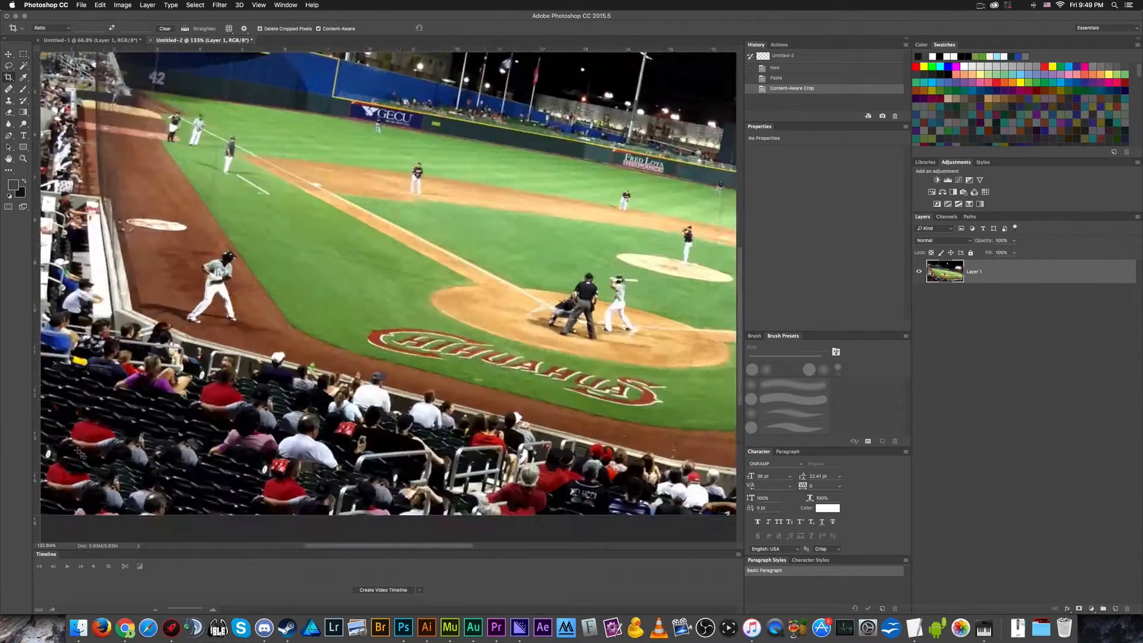
scroll(81, 454, up, 3)
scroll(80, 455, down, 3)
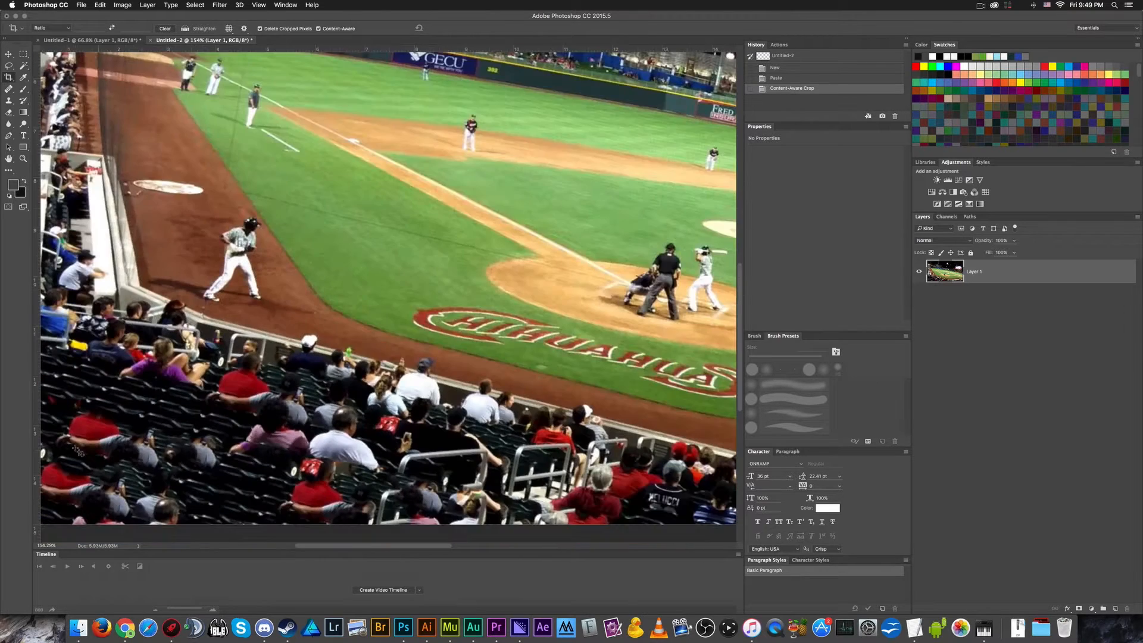
scroll(78, 476, down, 2)
scroll(80, 460, down, 2)
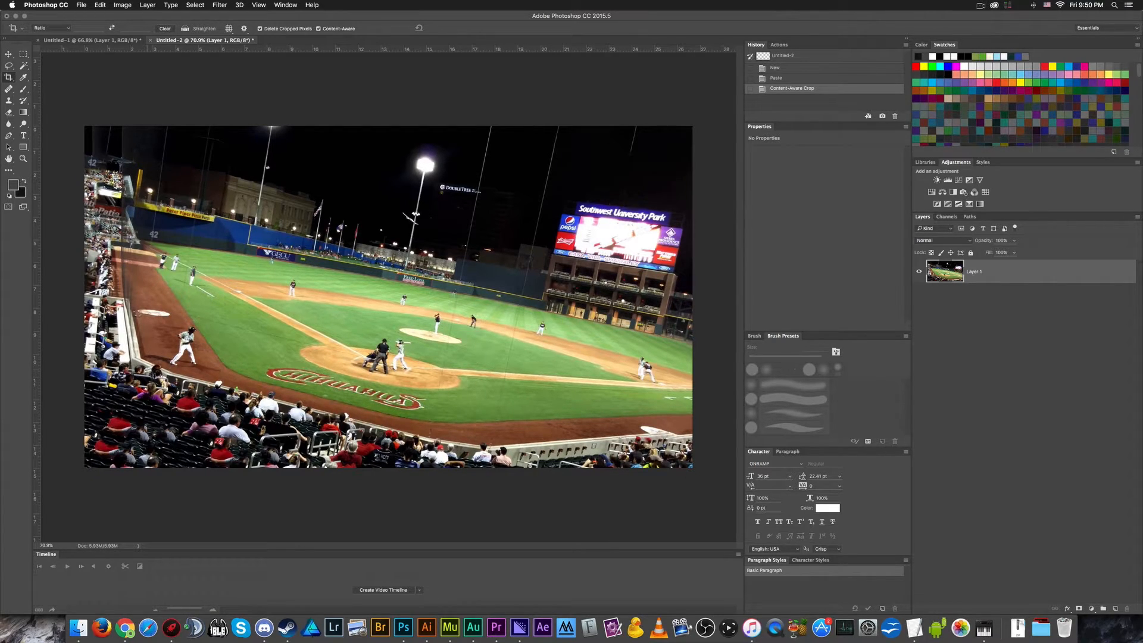
Step: Compare the whole stadium photo before and after the rotated content-aware crop, leaving the crop undone
key(super+z)
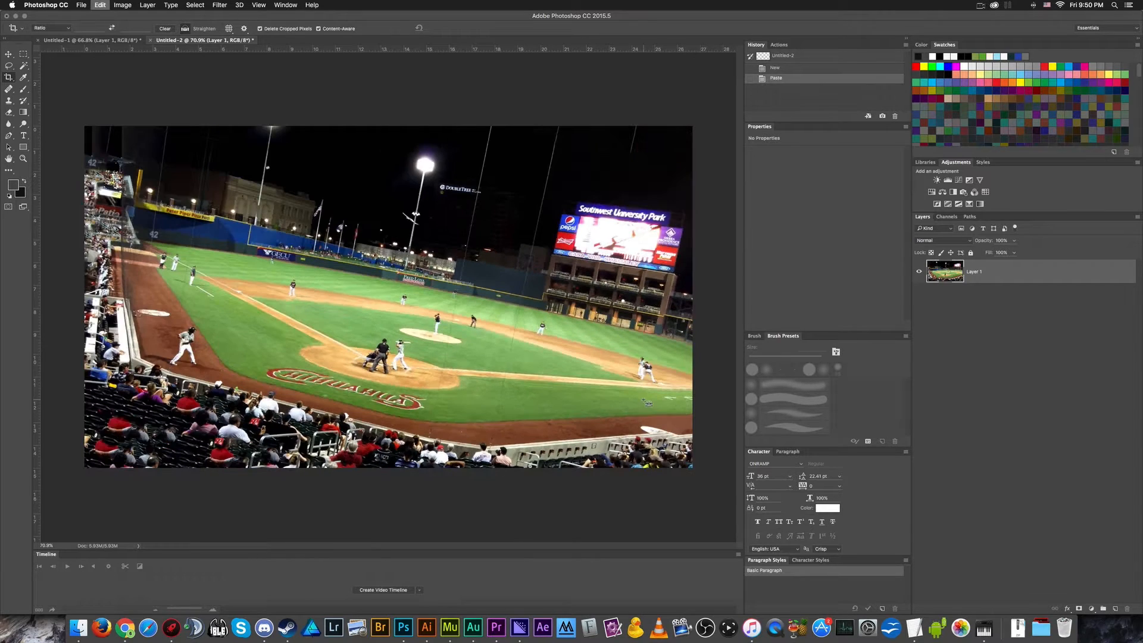
key(super+z)
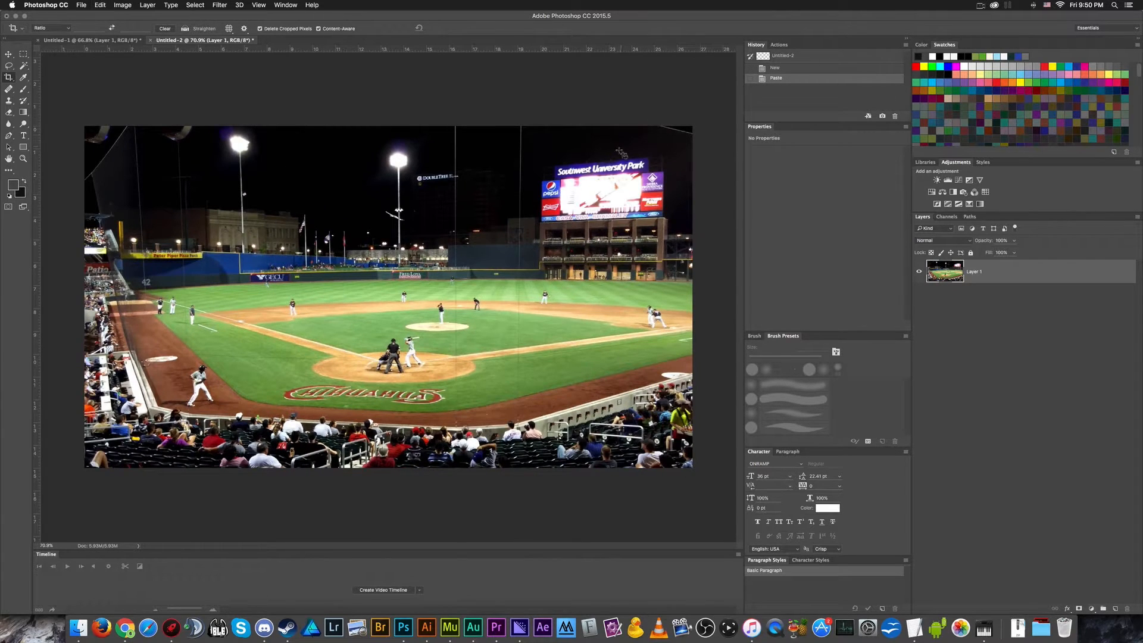
key(super+z)
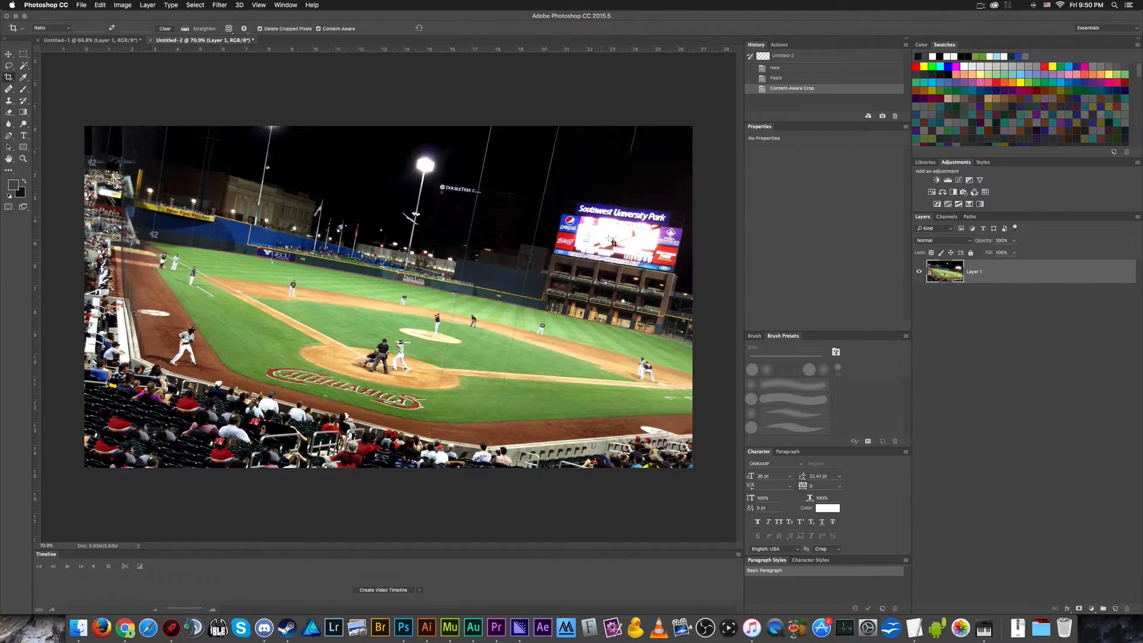
key(super+z)
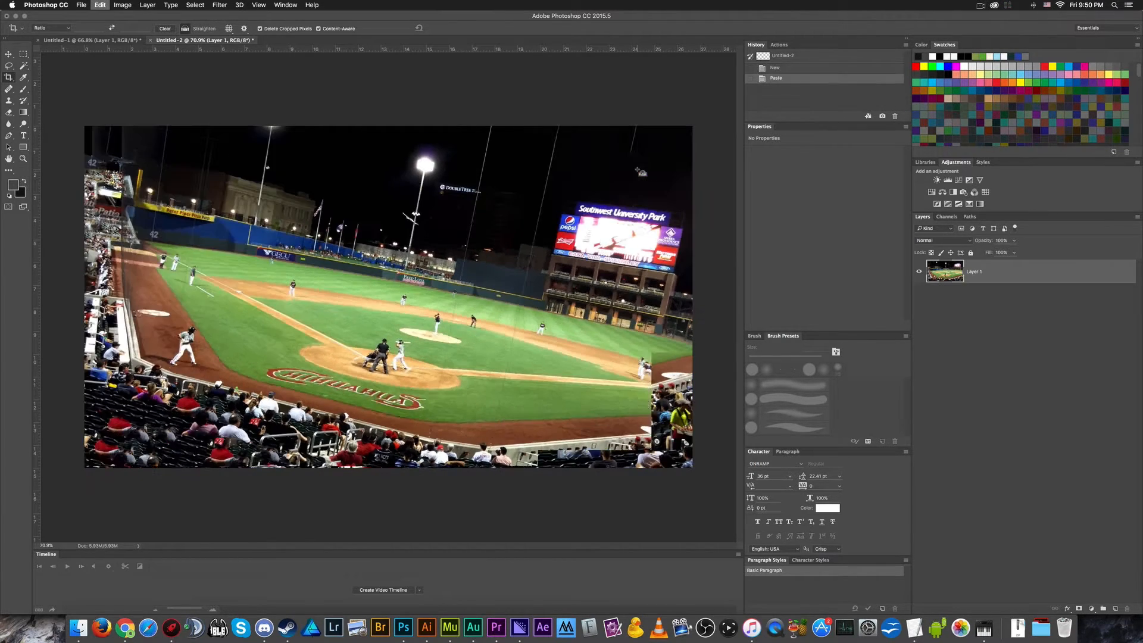
key(super+z)
key(super+z)
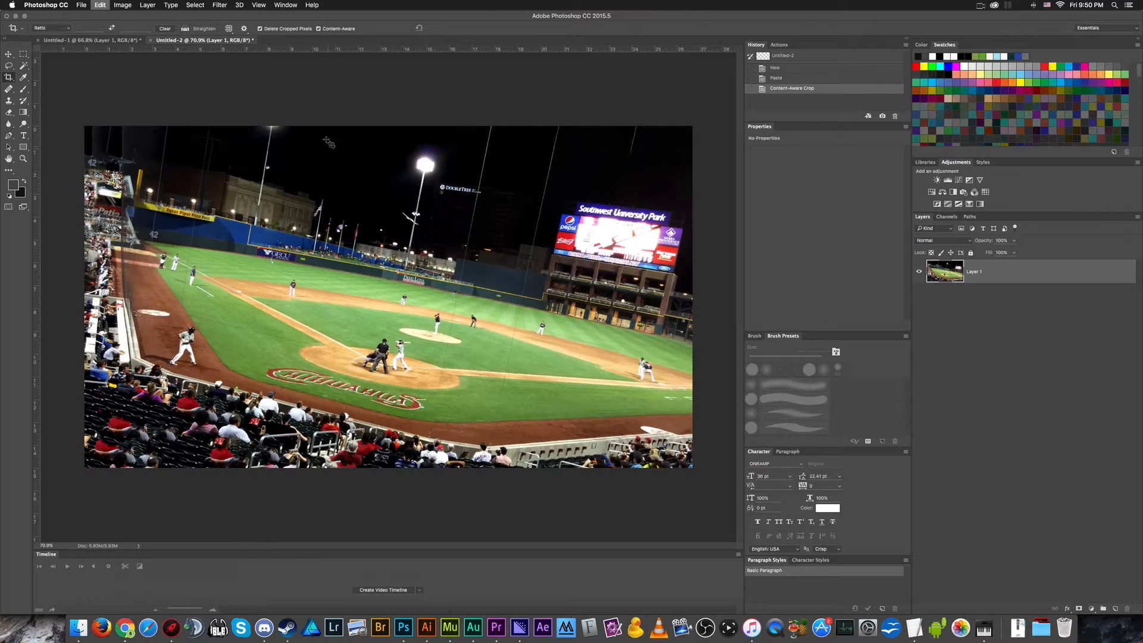
key(super+z)
key(super+z)
key(super+z)
key(super+z)
key(super+z)
key(super+z)
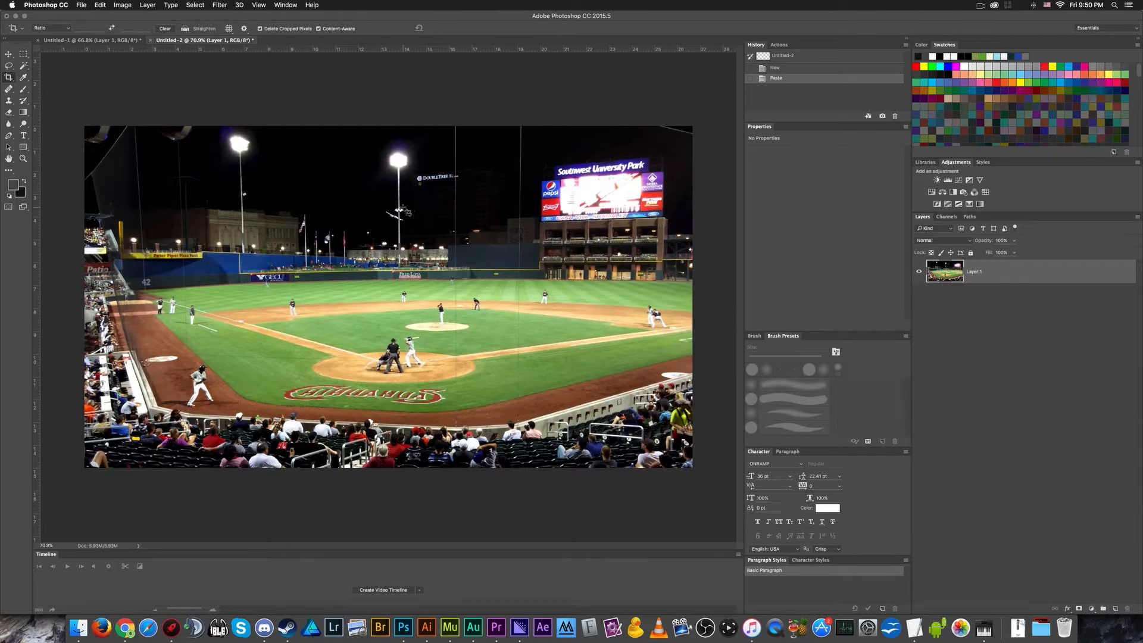
Step: Extend the stadium photo's canvas beyond all four sides with a content-aware crop
key(v)
key(c)
drag(112, 142, 78, 115)
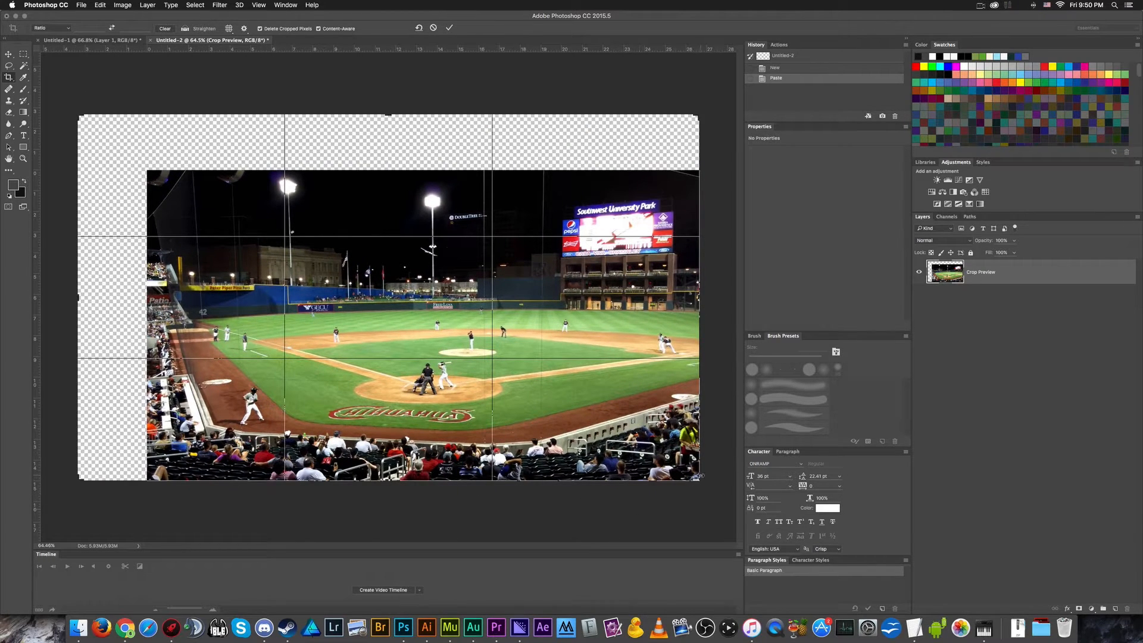
drag(700, 480, 729, 505)
key(Return)
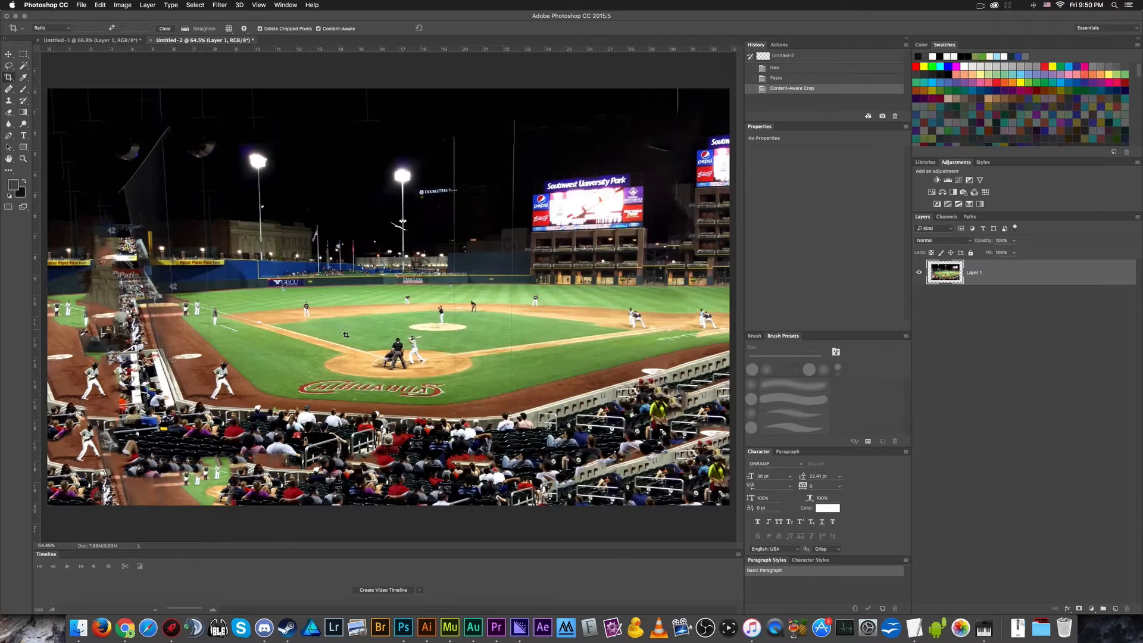
Step: Examine the generated areas around the extended stadium photo, then undo the content-aware crop and return to the Move tool
scroll(346, 335, down, 3)
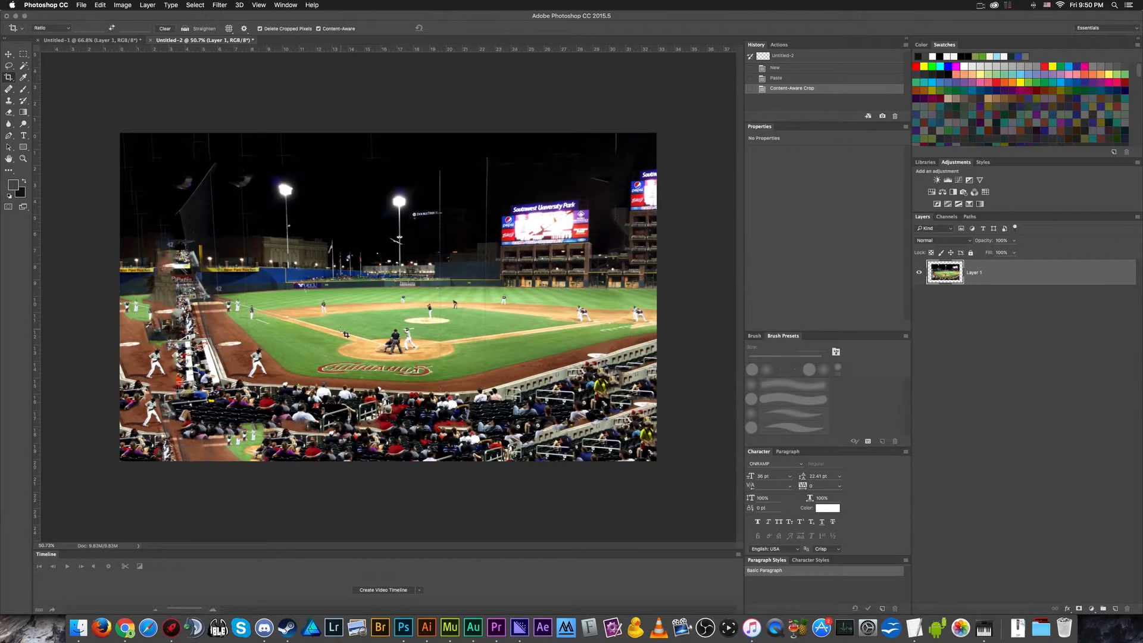
scroll(345, 335, up, 2)
scroll(345, 335, down, 2)
scroll(346, 334, down, 1)
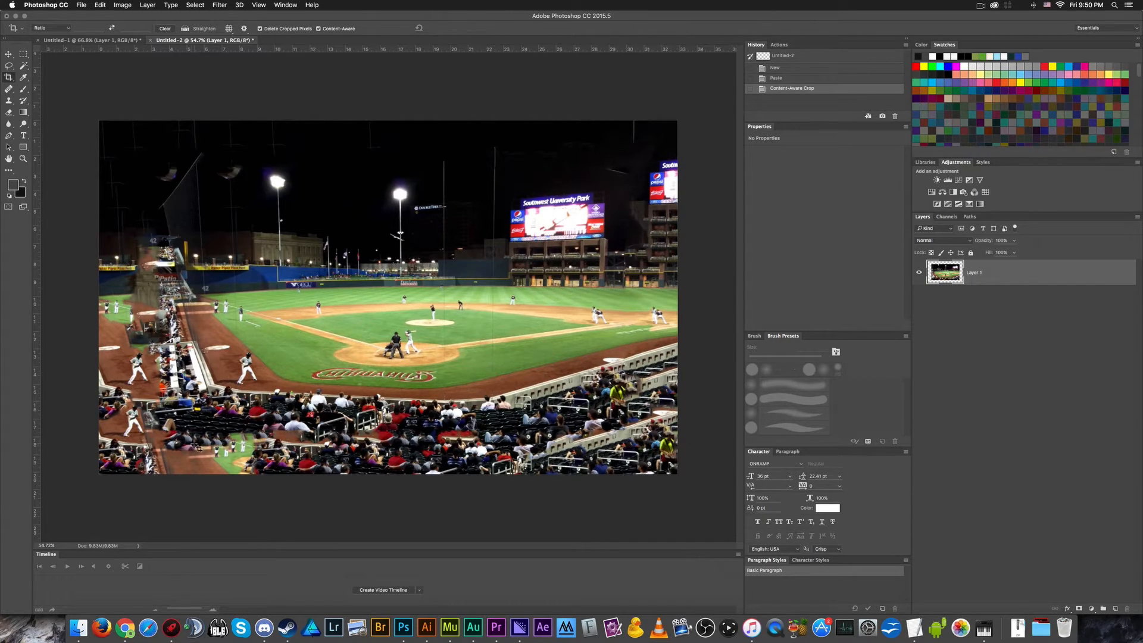
key(super+z)
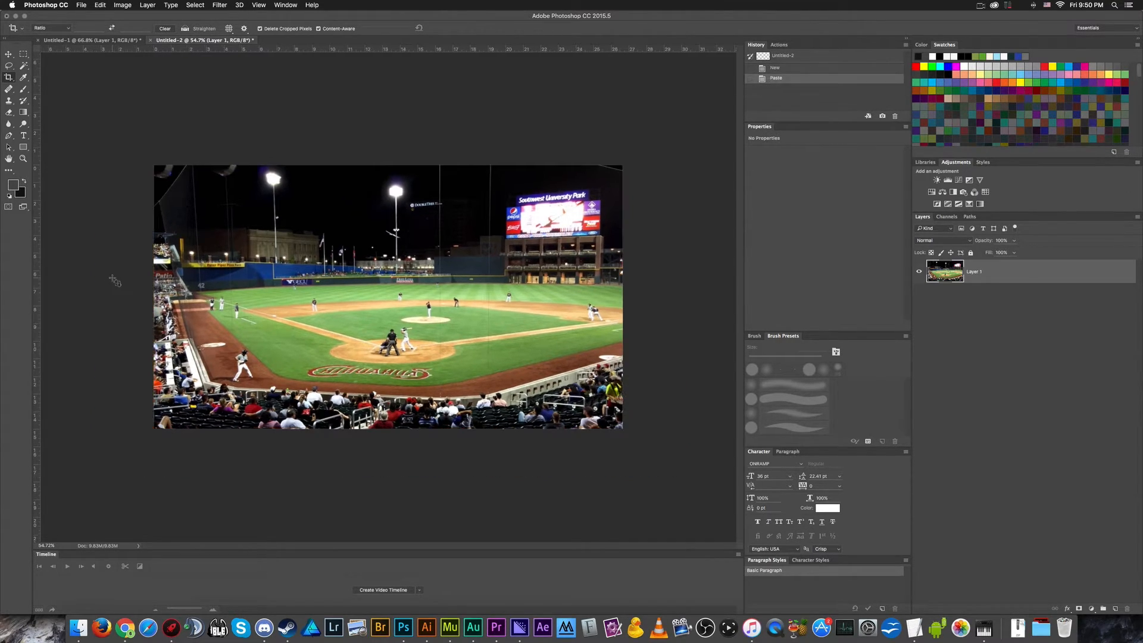
scroll(217, 296, up, 2)
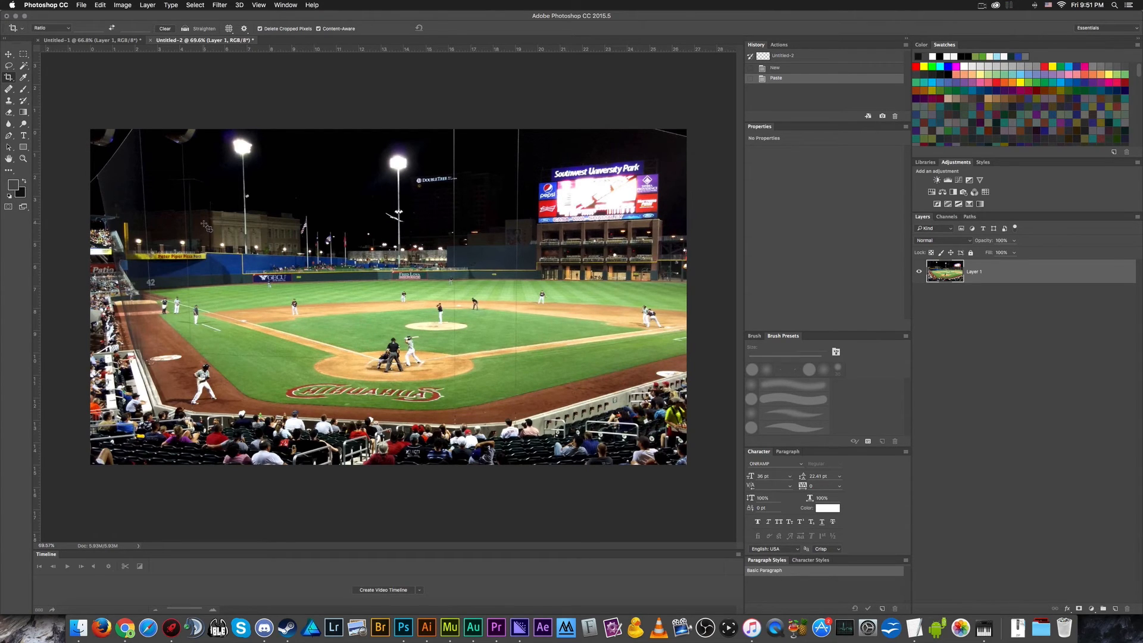
key(v)
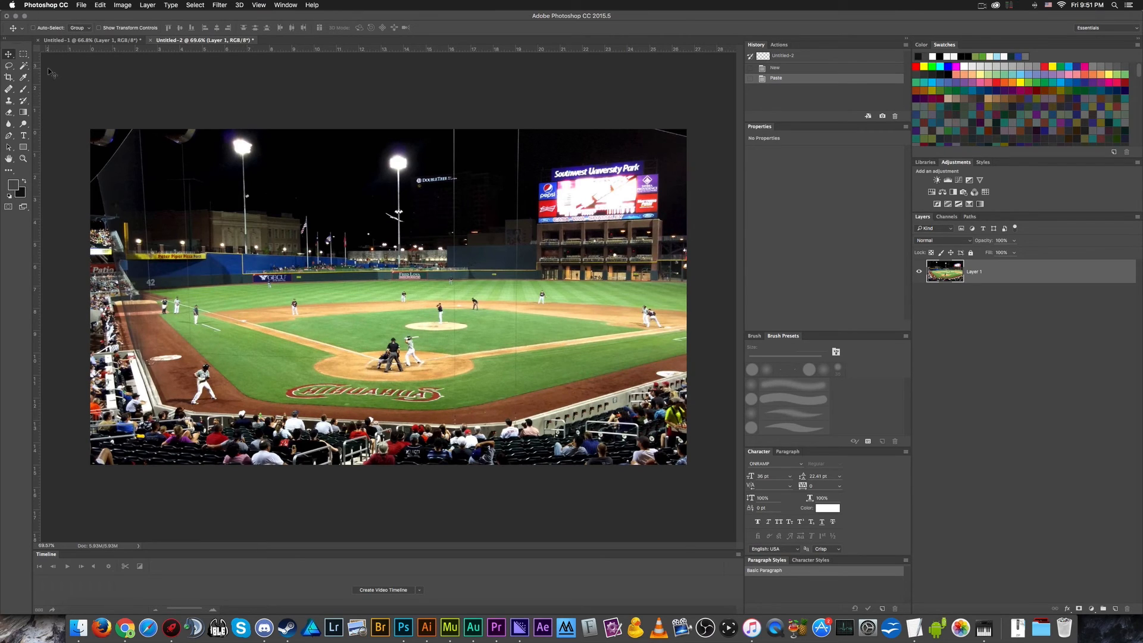